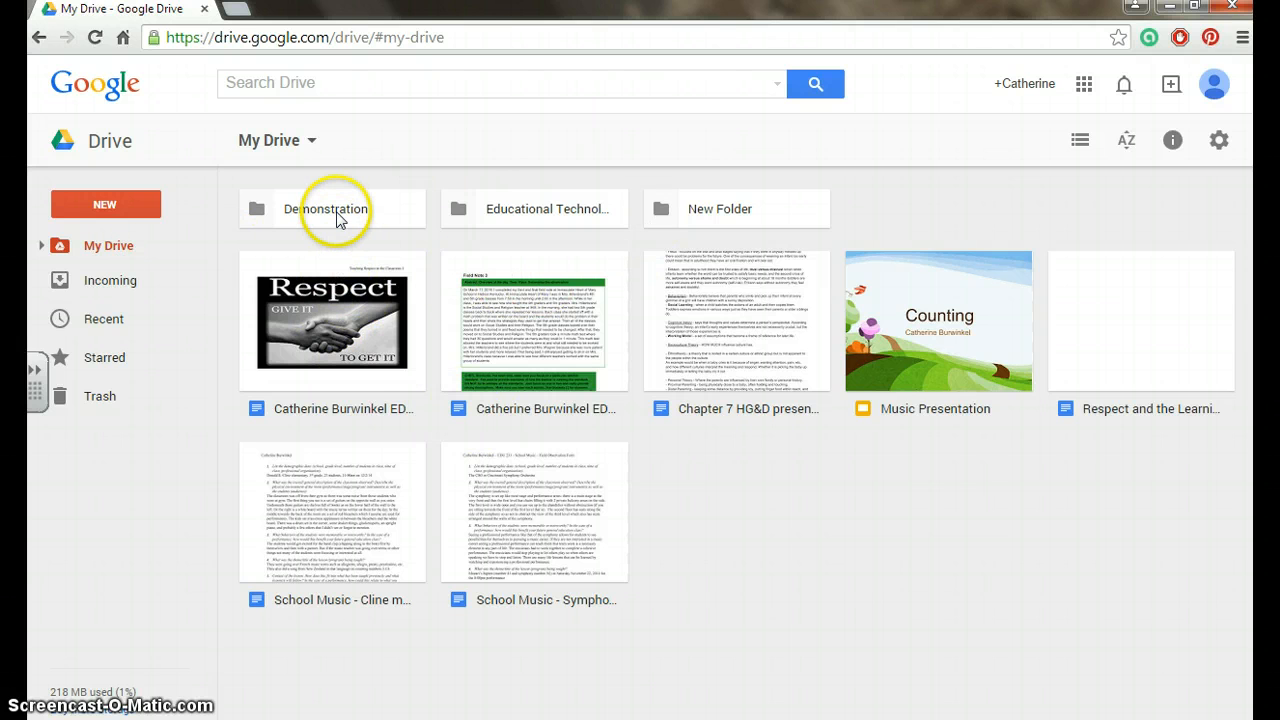
- Open the Demonstration folder and show the additional file types that can be created, including Google Forms
{"action": "double_click", "coordinate": [336, 213]}
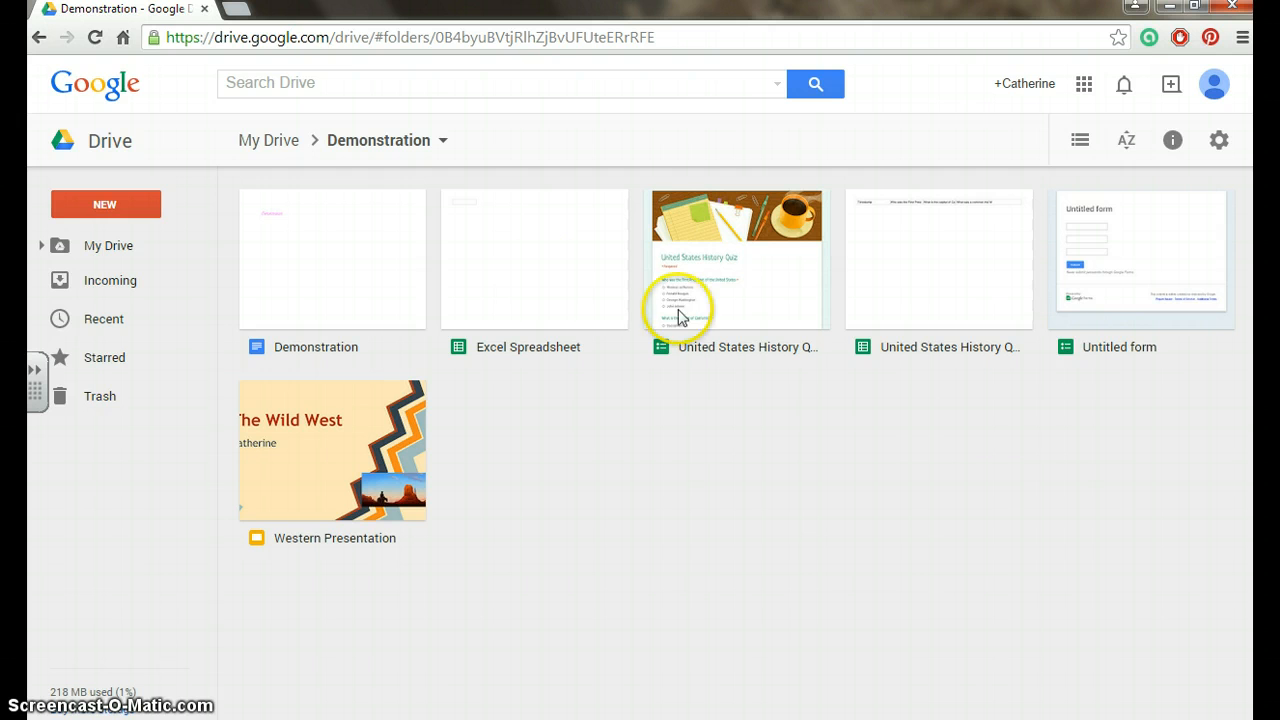
{"action": "left_click", "coordinate": [141, 203]}
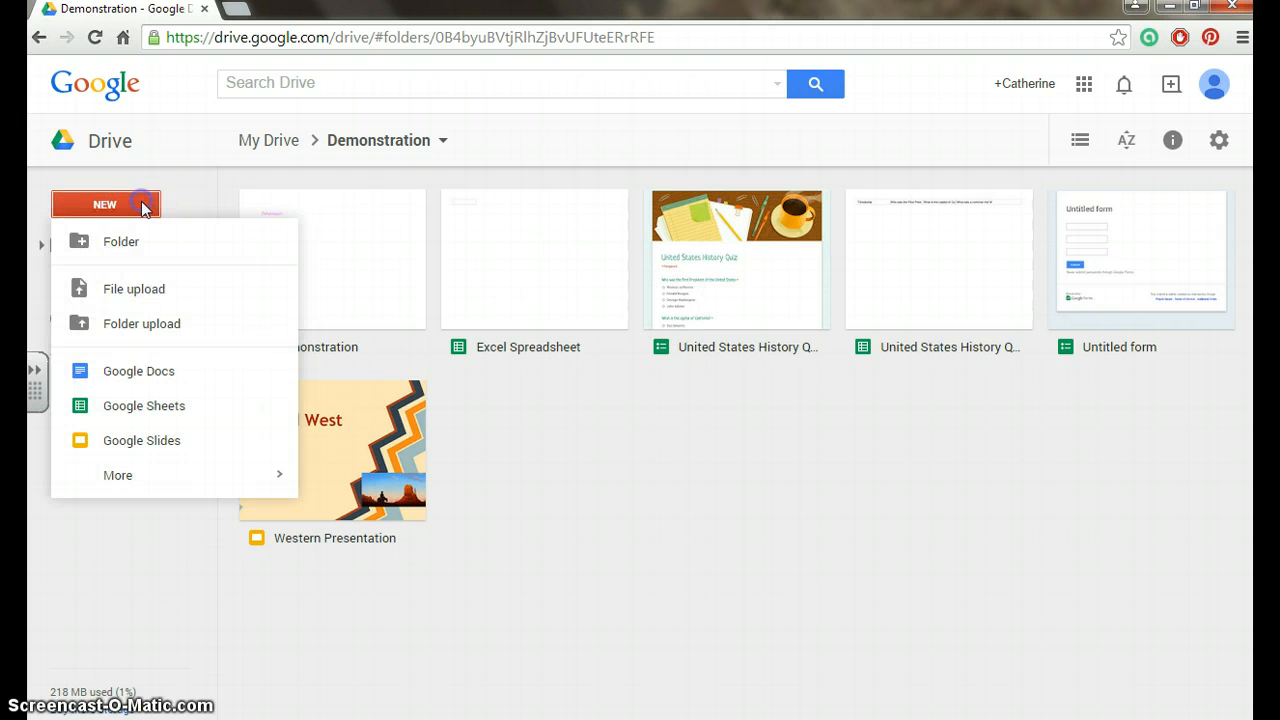
{"action": "left_click", "coordinate": [200, 410]}
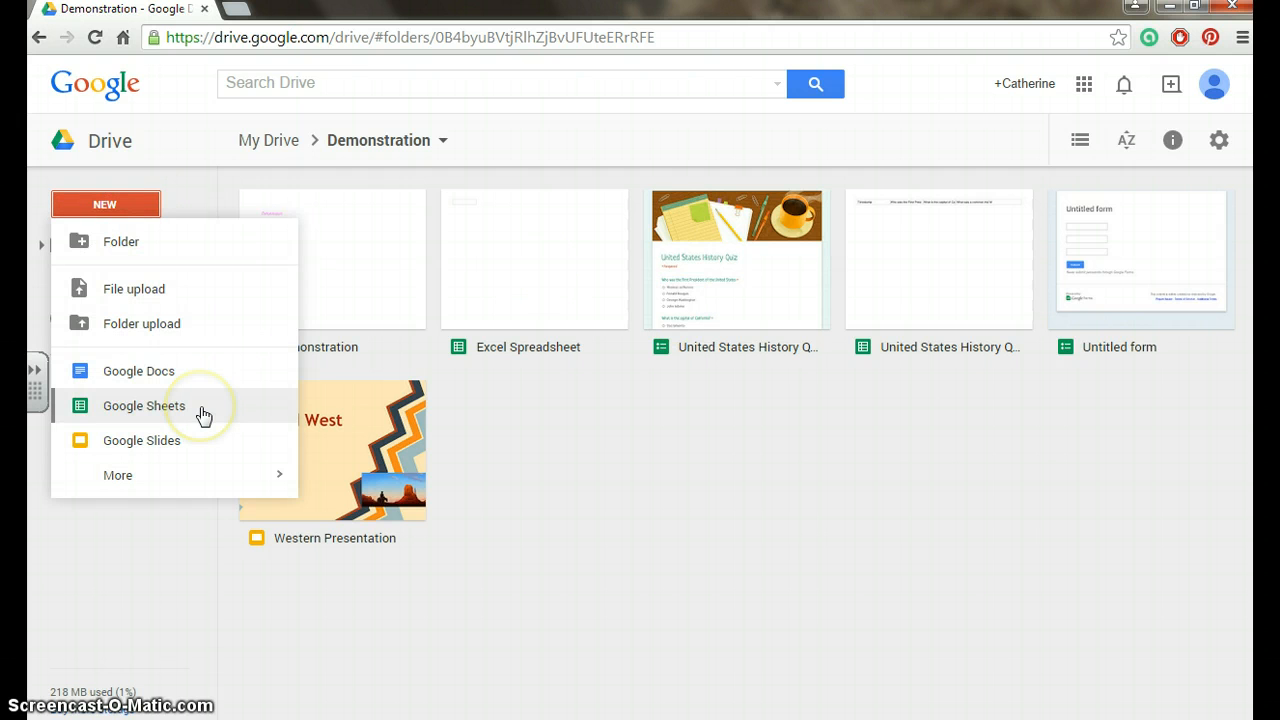
{"action": "mouse_move", "coordinate": [200, 477]}
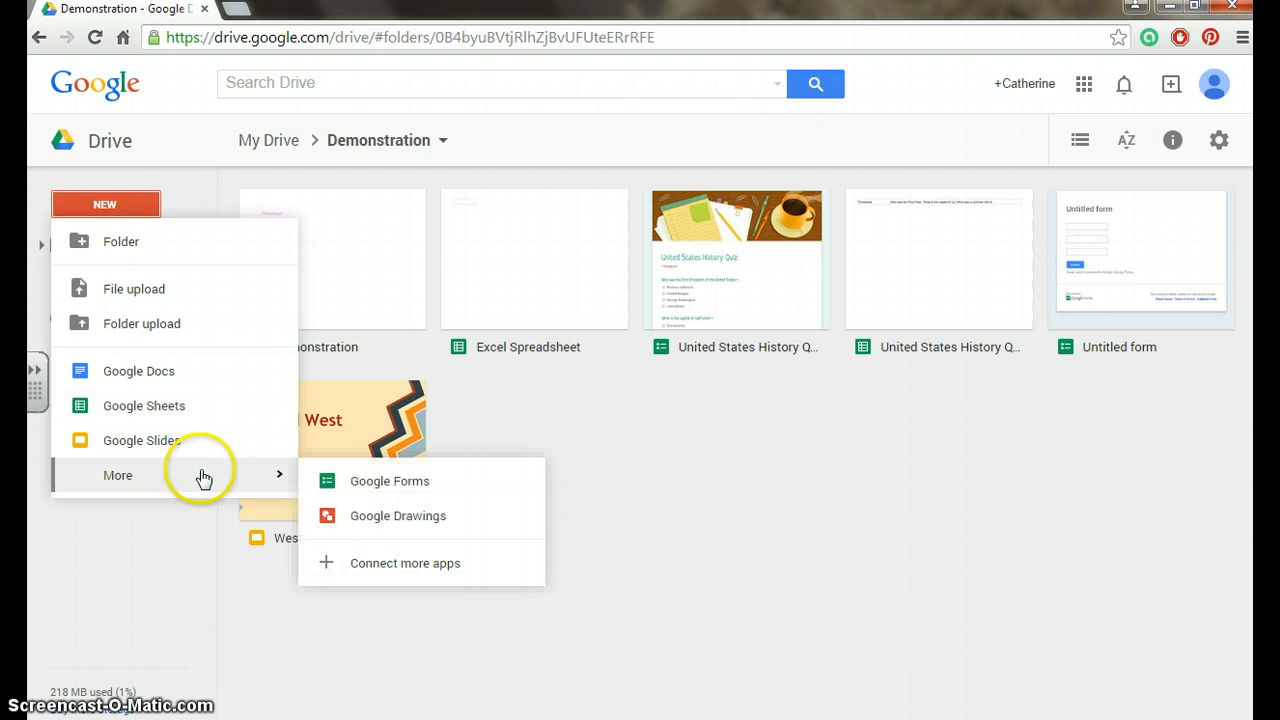
{"action": "left_click", "coordinate": [330, 485]}
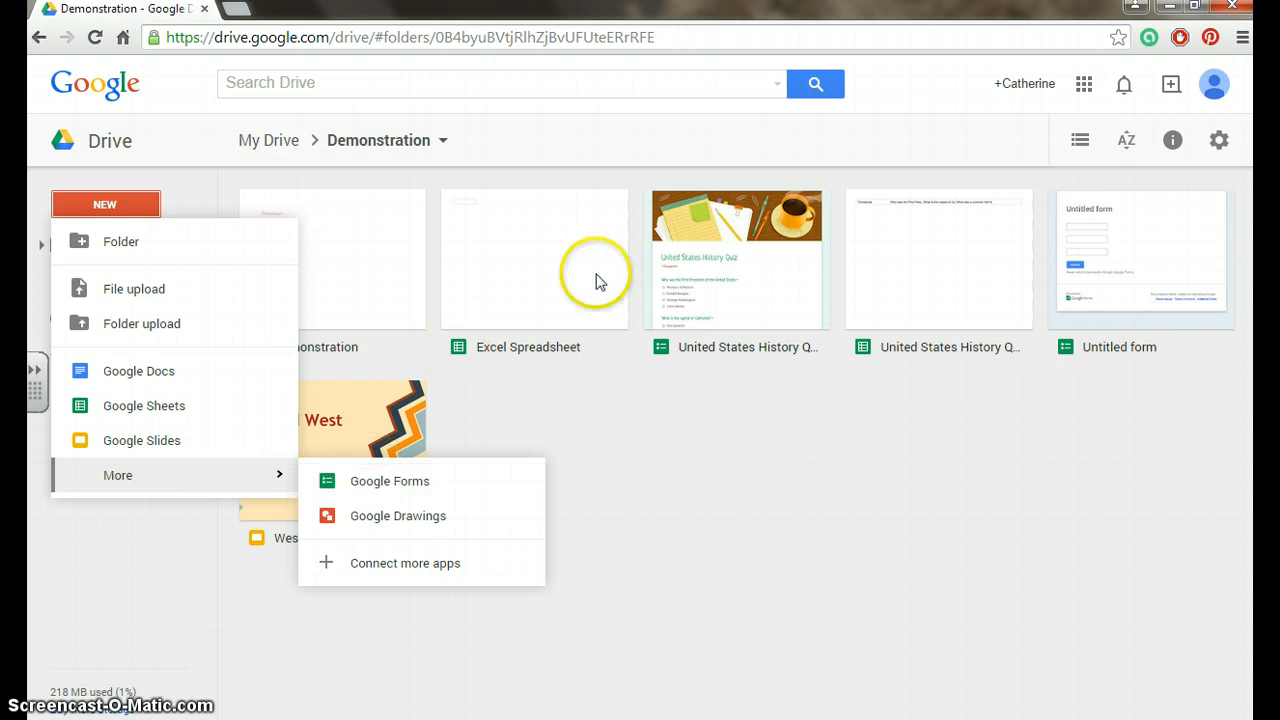
- Open the United States History Quiz form from the Demonstration folder for editing
{"action": "left_click", "coordinate": [714, 267]}
{"action": "double_click", "coordinate": [714, 267]}
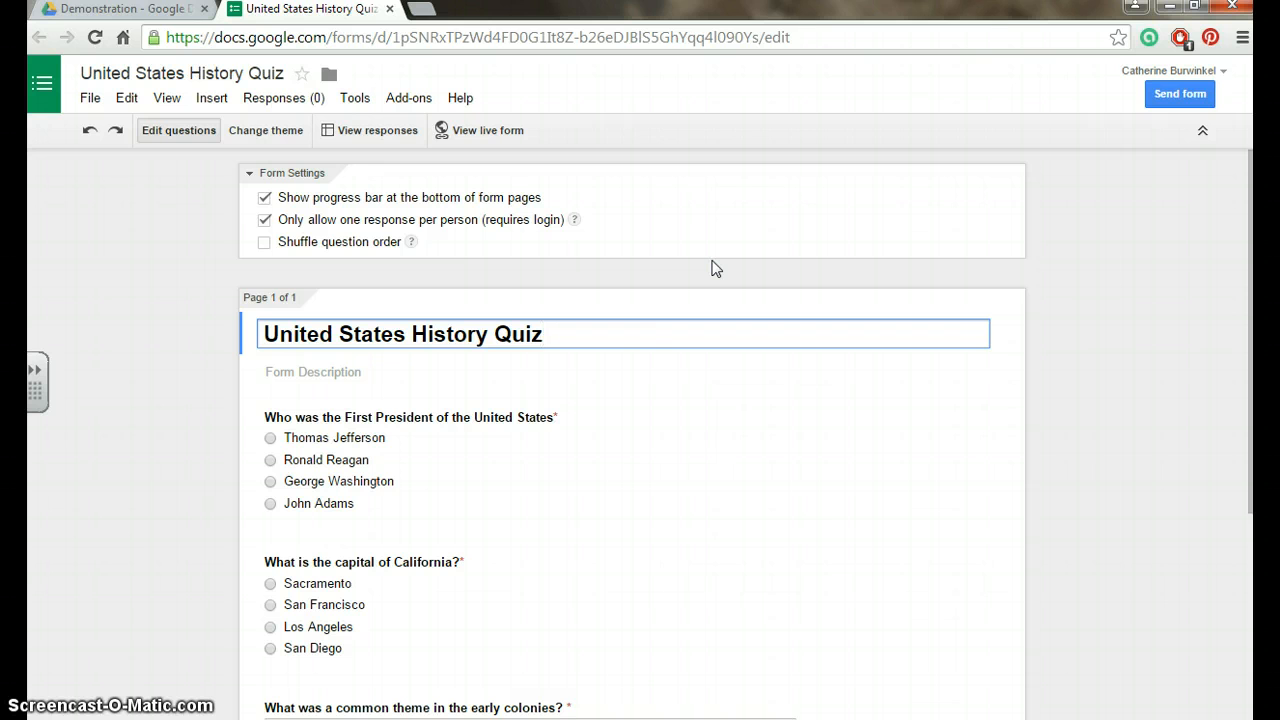
{"action": "left_click", "coordinate": [595, 320]}
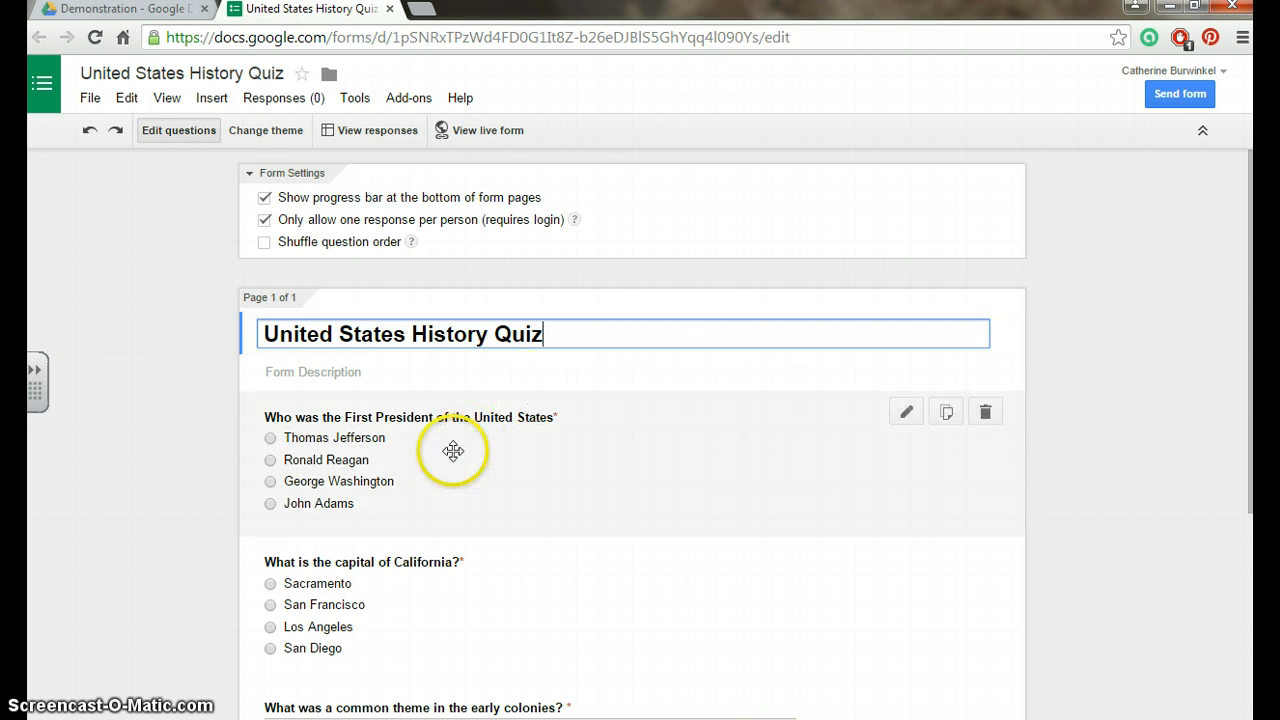
- Open the form's rename dialog, keep the name United States History Quiz, and return to the form title
{"action": "left_click", "coordinate": [206, 77]}
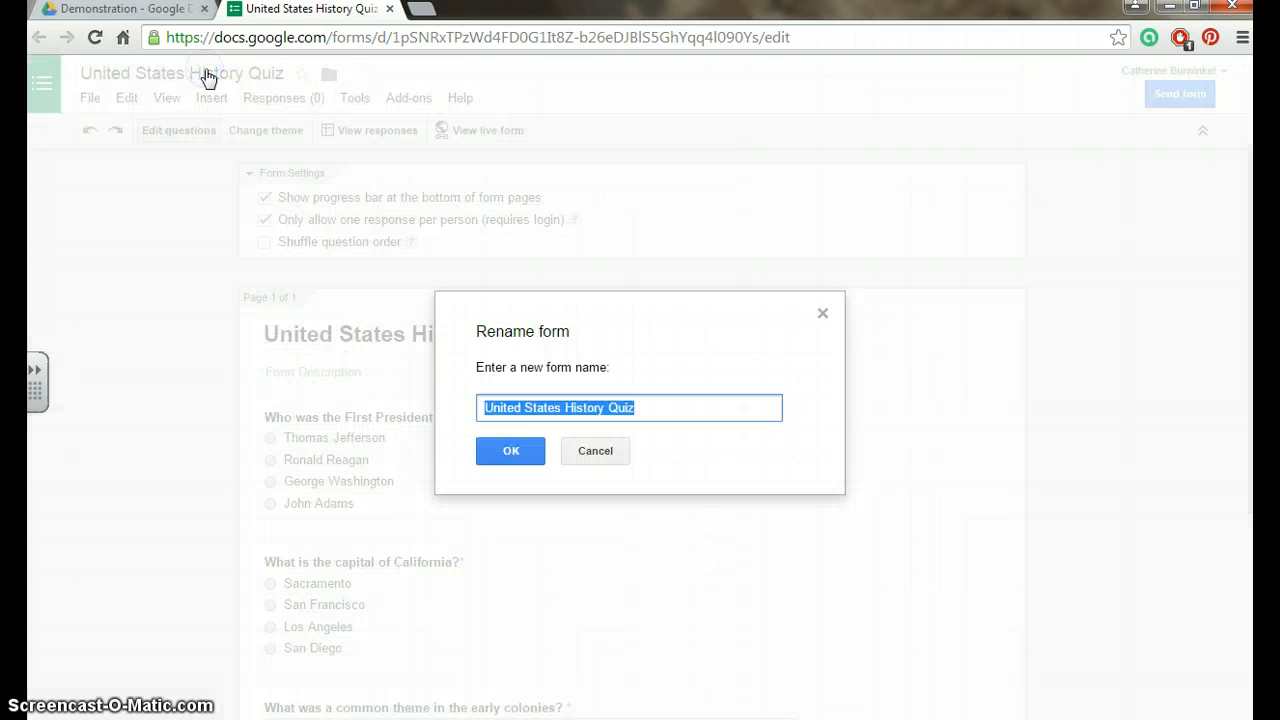
{"action": "left_click", "coordinate": [510, 453]}
{"action": "left_click", "coordinate": [500, 334]}
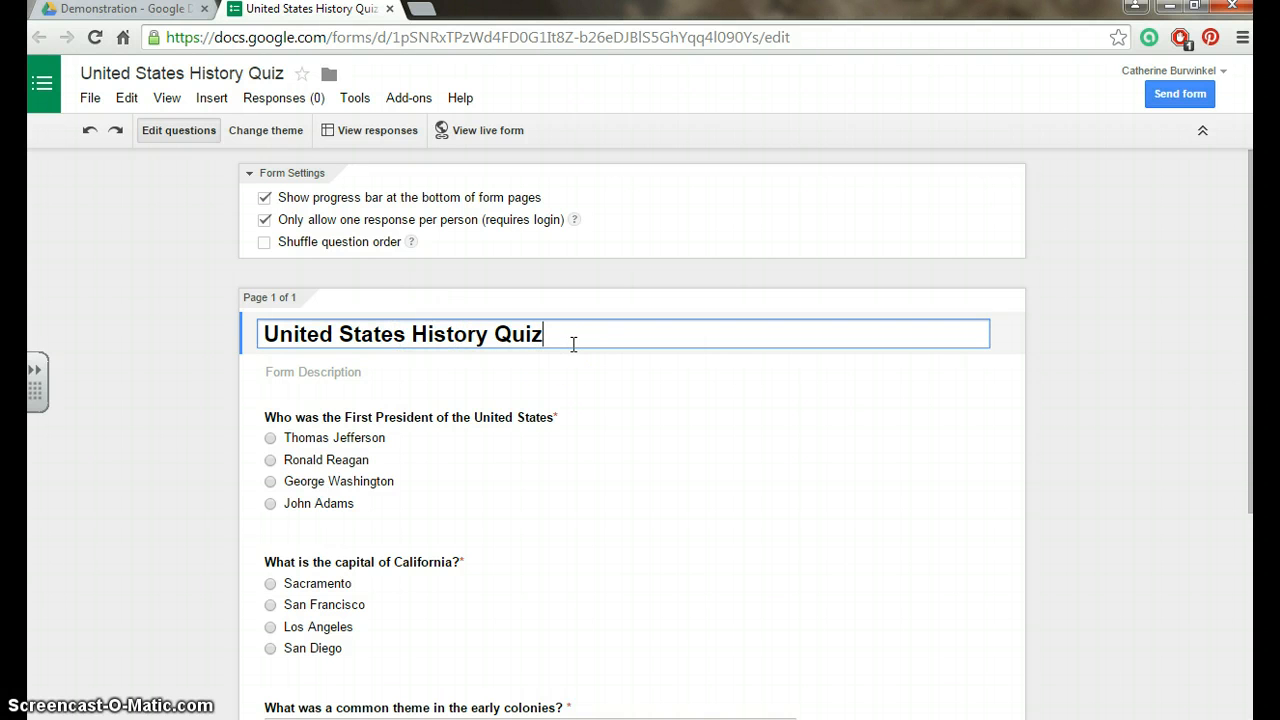
- Set the first question's title to "Who was the First President of the United States?" and view the available question types
{"action": "mouse_move", "coordinate": [491, 434]}
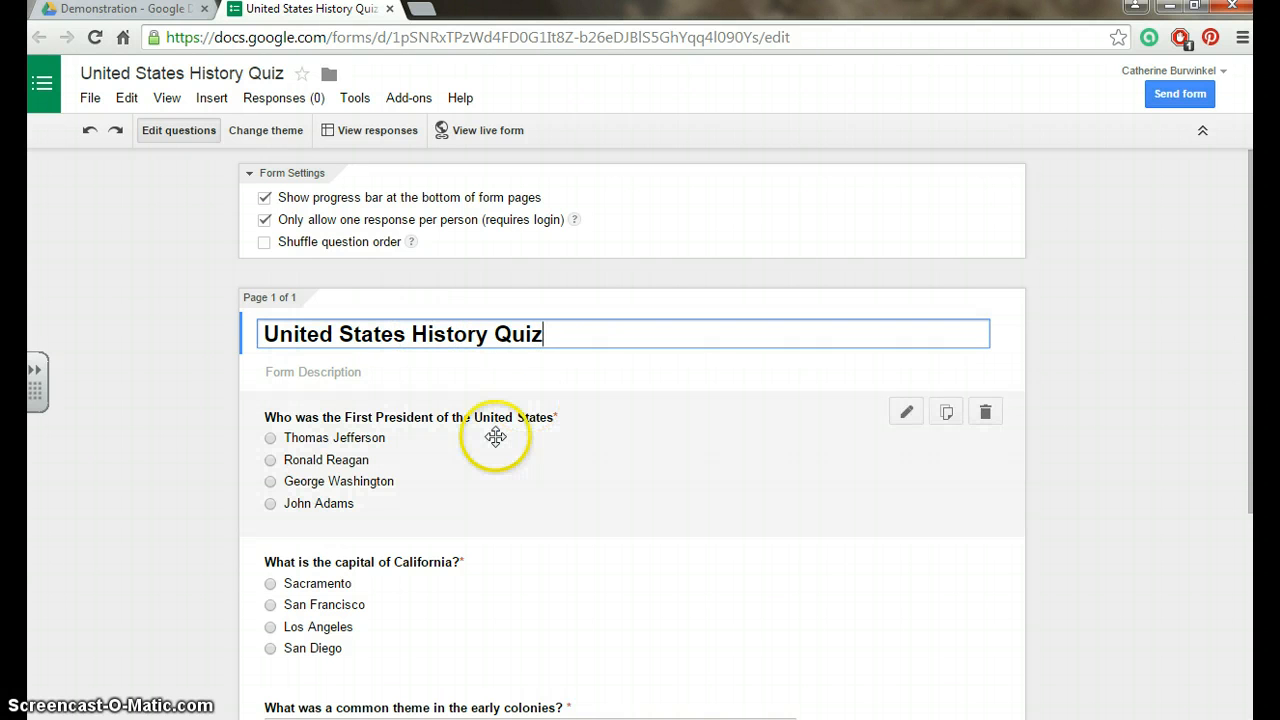
{"action": "left_click", "coordinate": [906, 413]}
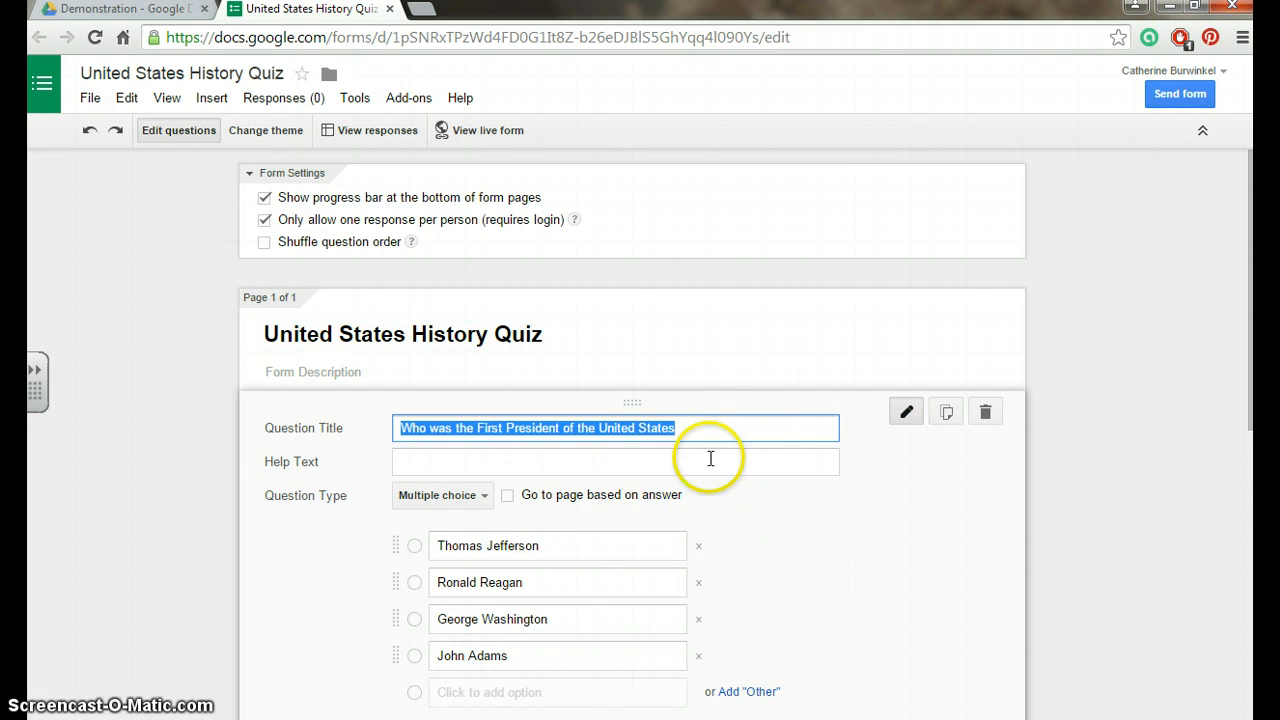
{"action": "left_click", "coordinate": [680, 430]}
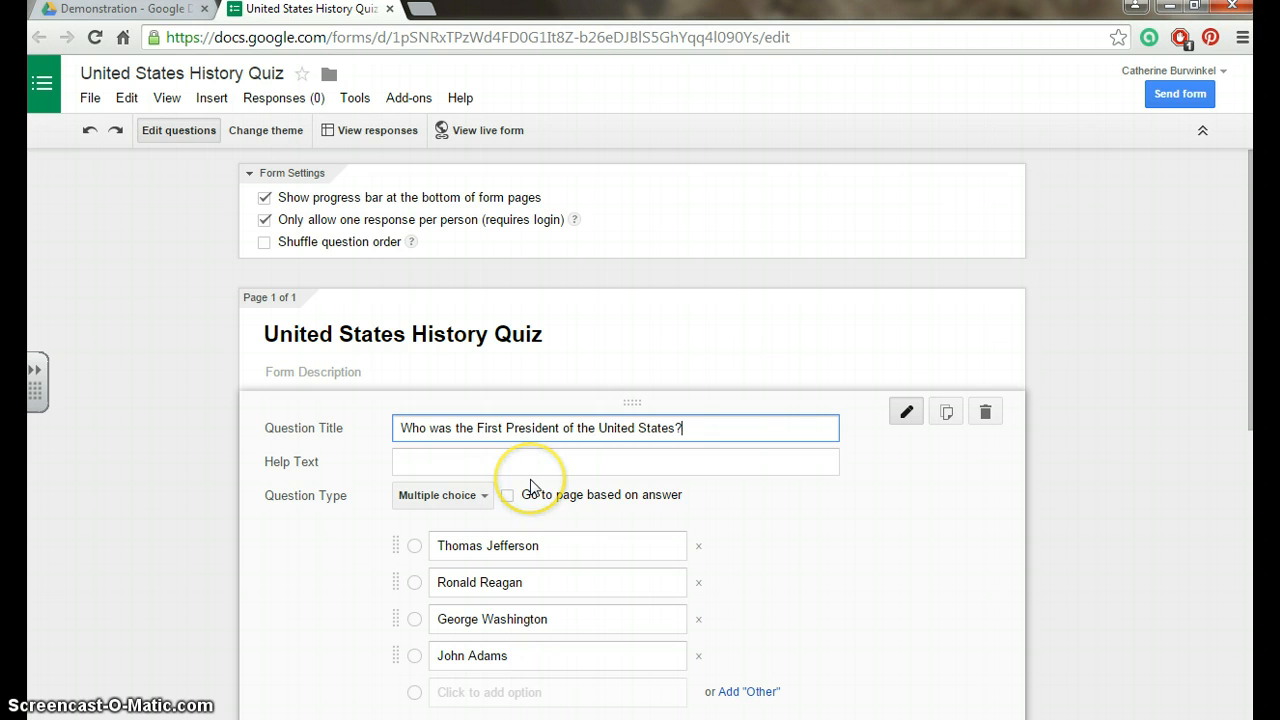
{"action": "left_click", "coordinate": [479, 496]}
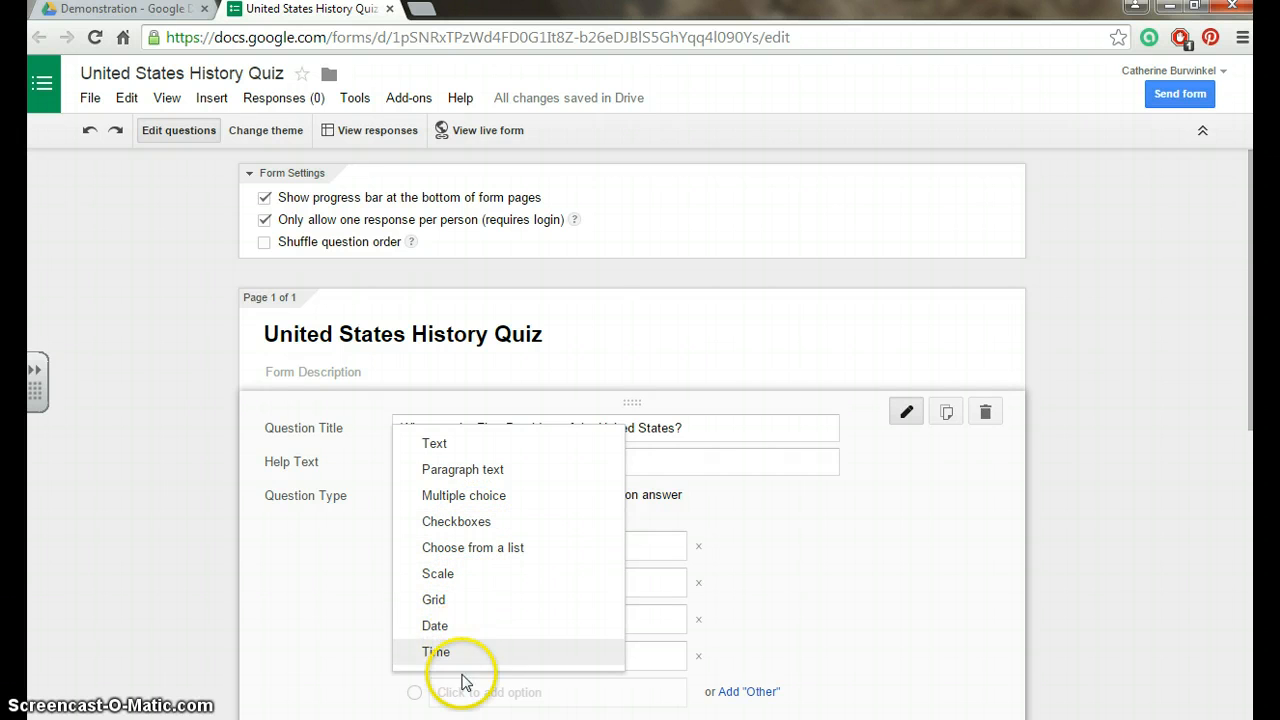
{"action": "left_click", "coordinate": [320, 617]}
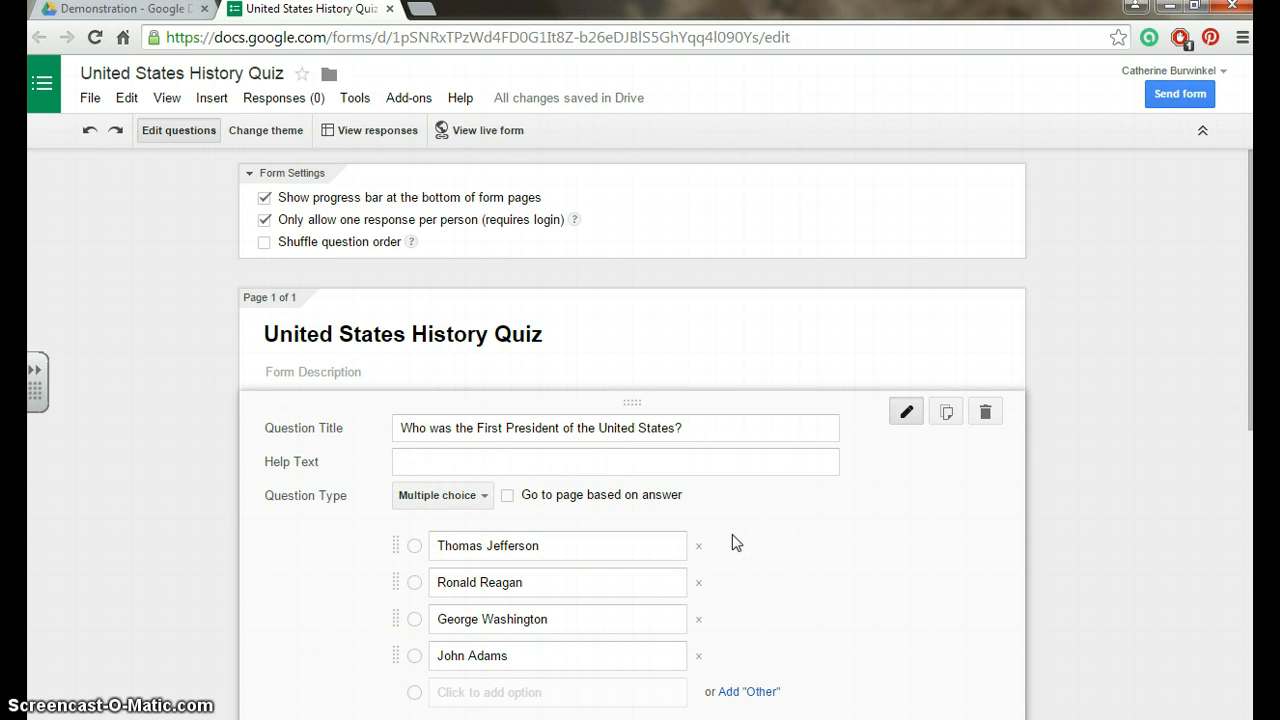
- Add George Bush as a fifth answer option to the First President question and remove that option again
{"action": "scroll", "coordinate": [732, 540], "scroll_direction": "down", "scroll_amount": 3}
{"action": "left_click", "coordinate": [531, 362]}
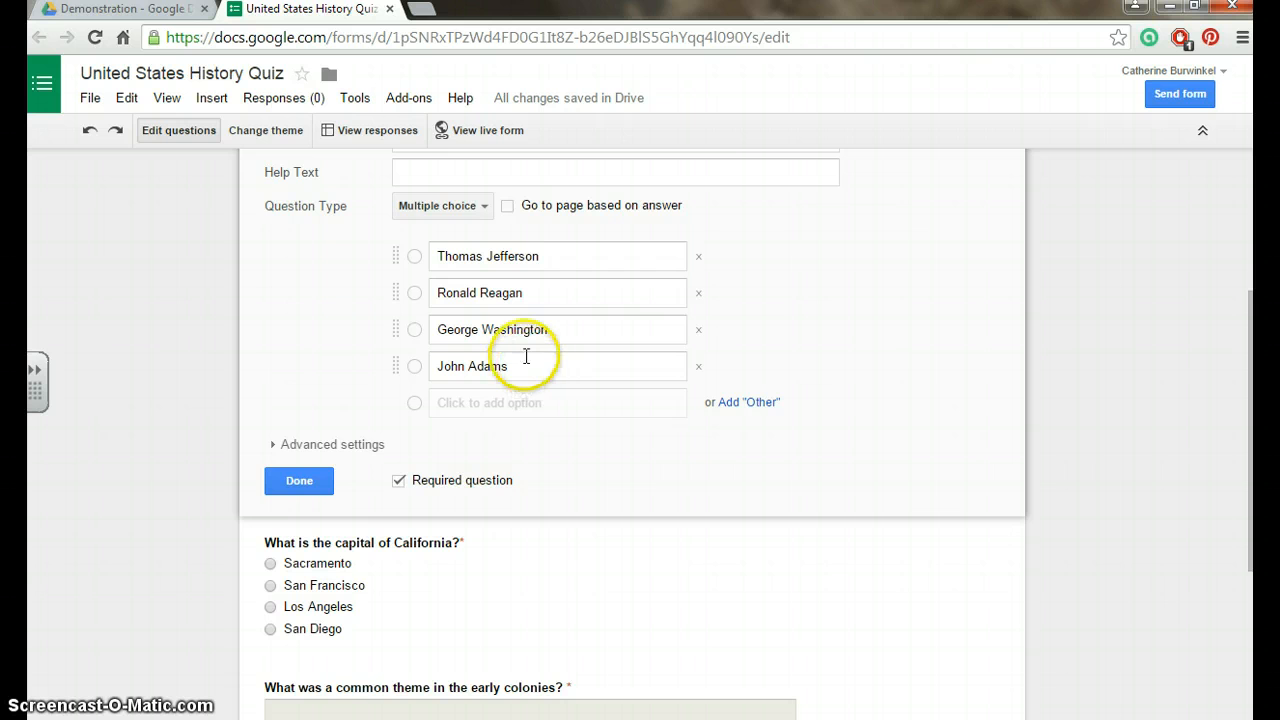
{"action": "left_click", "coordinate": [571, 404]}
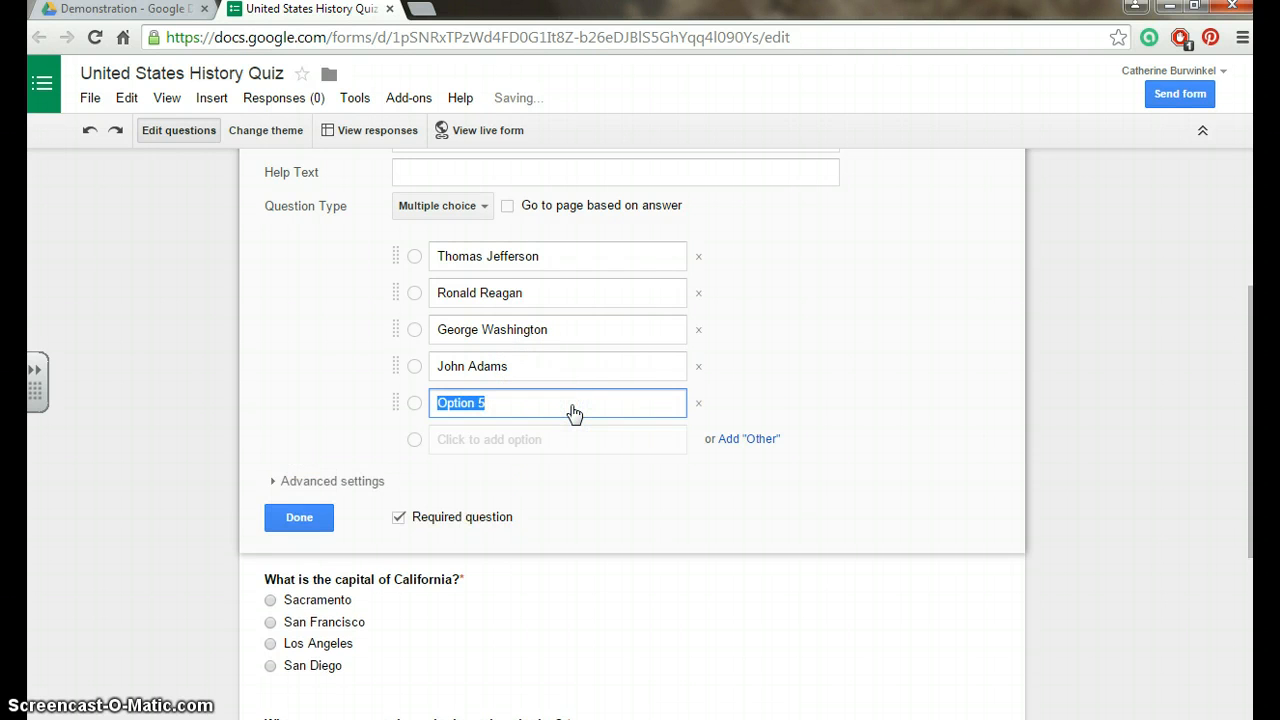
{"action": "type", "text": "George Bush"}
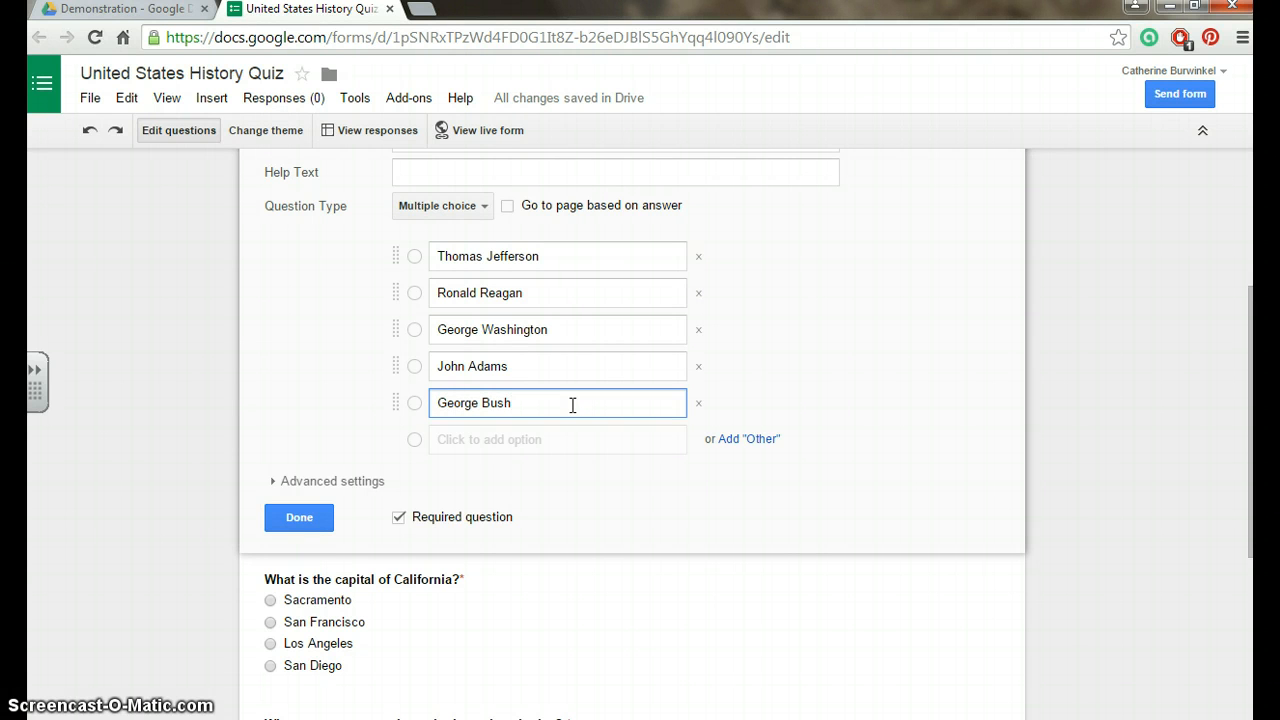
{"action": "left_click", "coordinate": [518, 447]}
{"action": "key", "text": "BackSpace"}
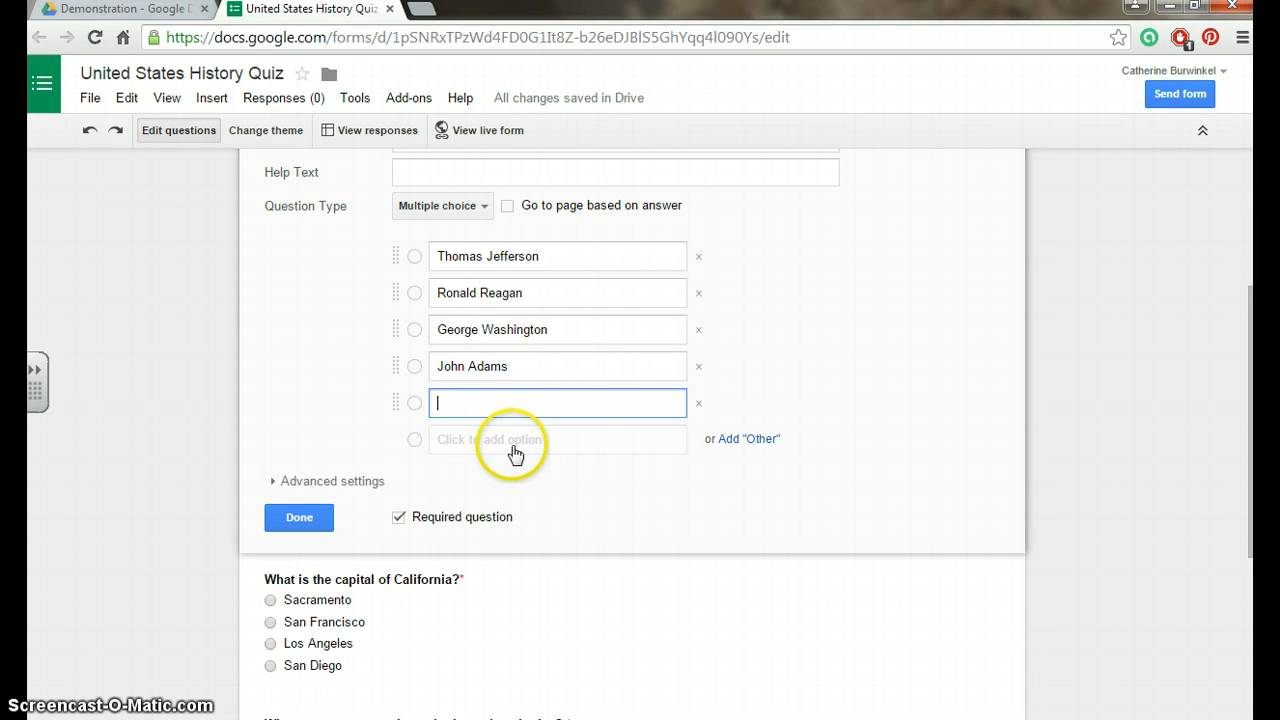
{"action": "left_click", "coordinate": [699, 404]}
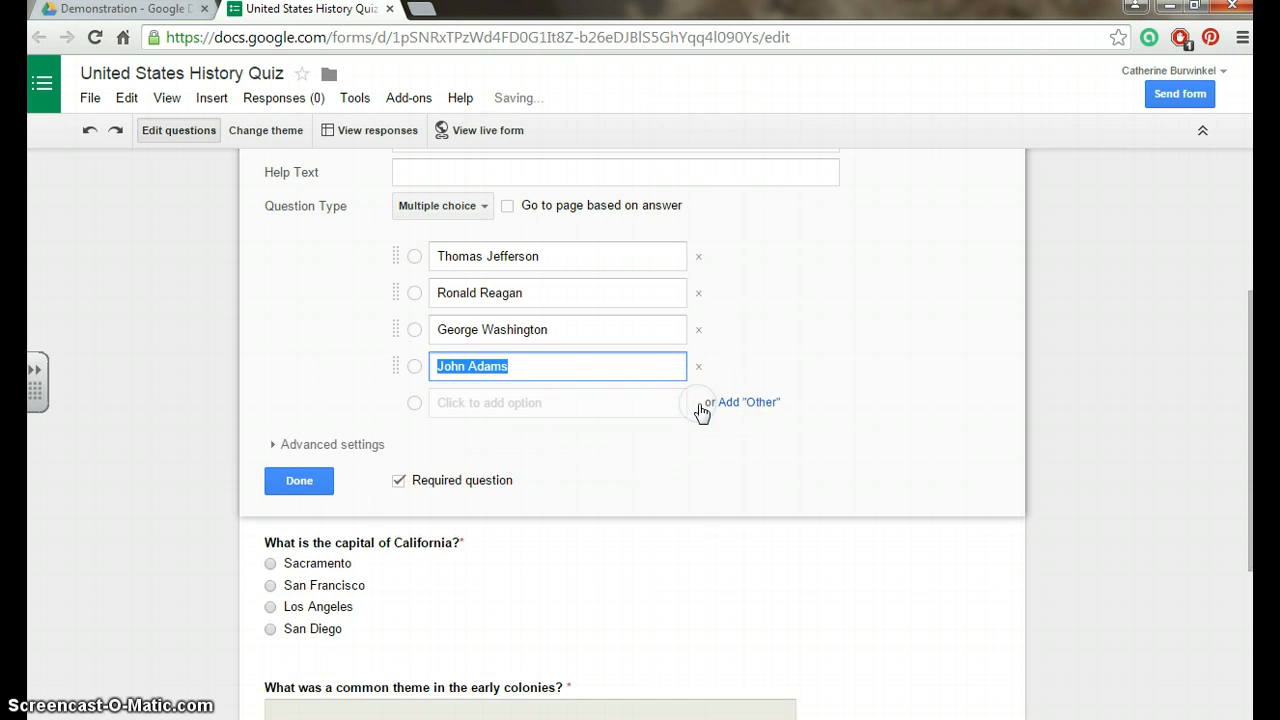
- Review the First President question's advanced settings and required option, and finish editing with it marked as required
{"action": "left_click", "coordinate": [566, 446]}
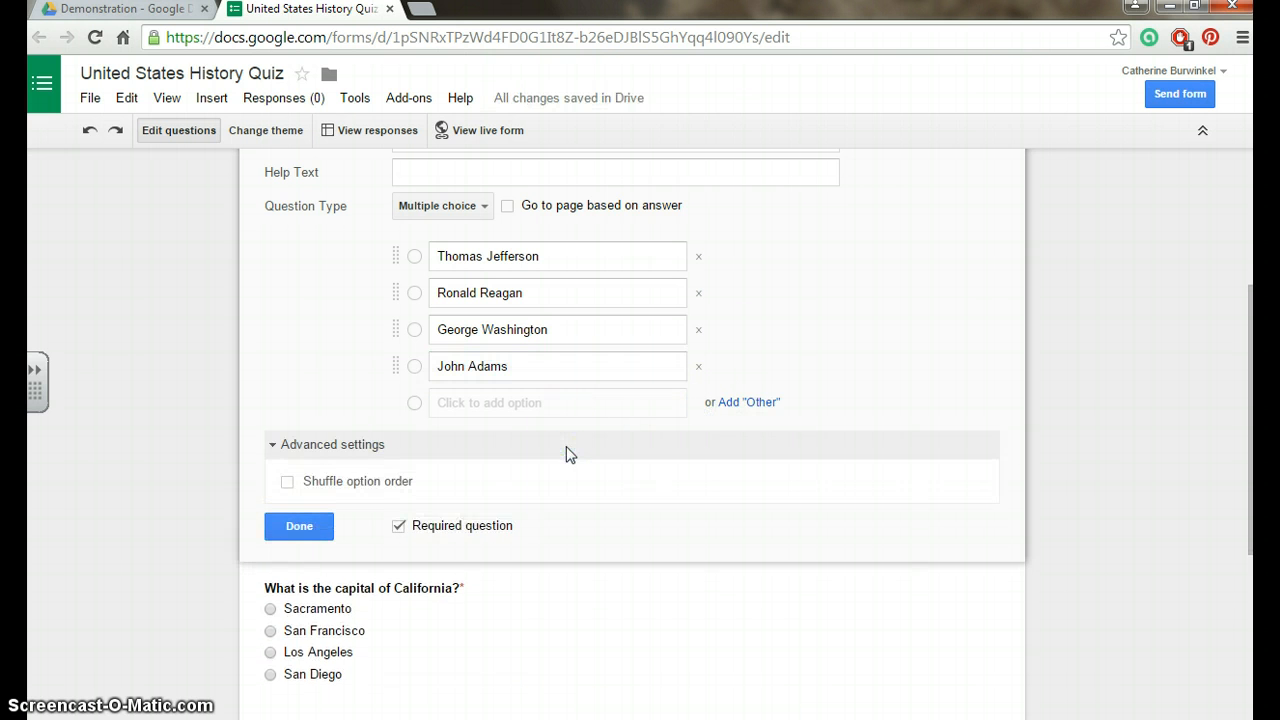
{"action": "left_click", "coordinate": [566, 446]}
{"action": "left_click", "coordinate": [401, 486]}
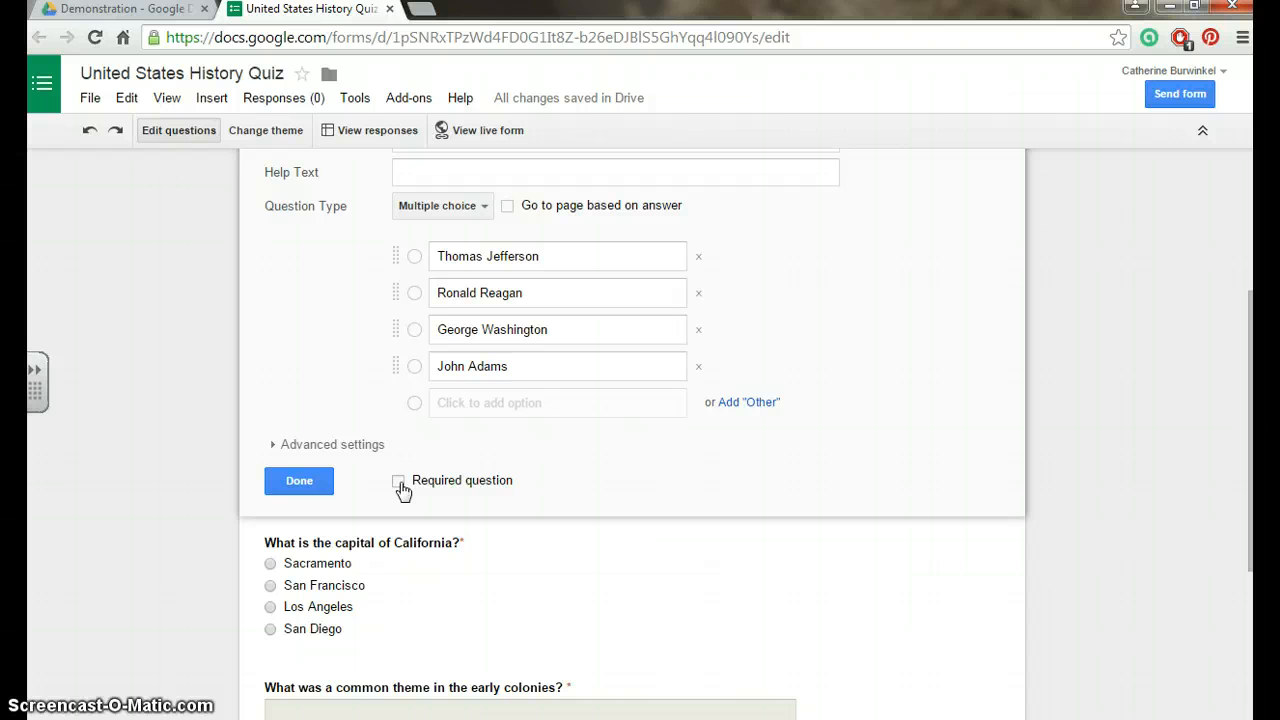
{"action": "left_click", "coordinate": [401, 486]}
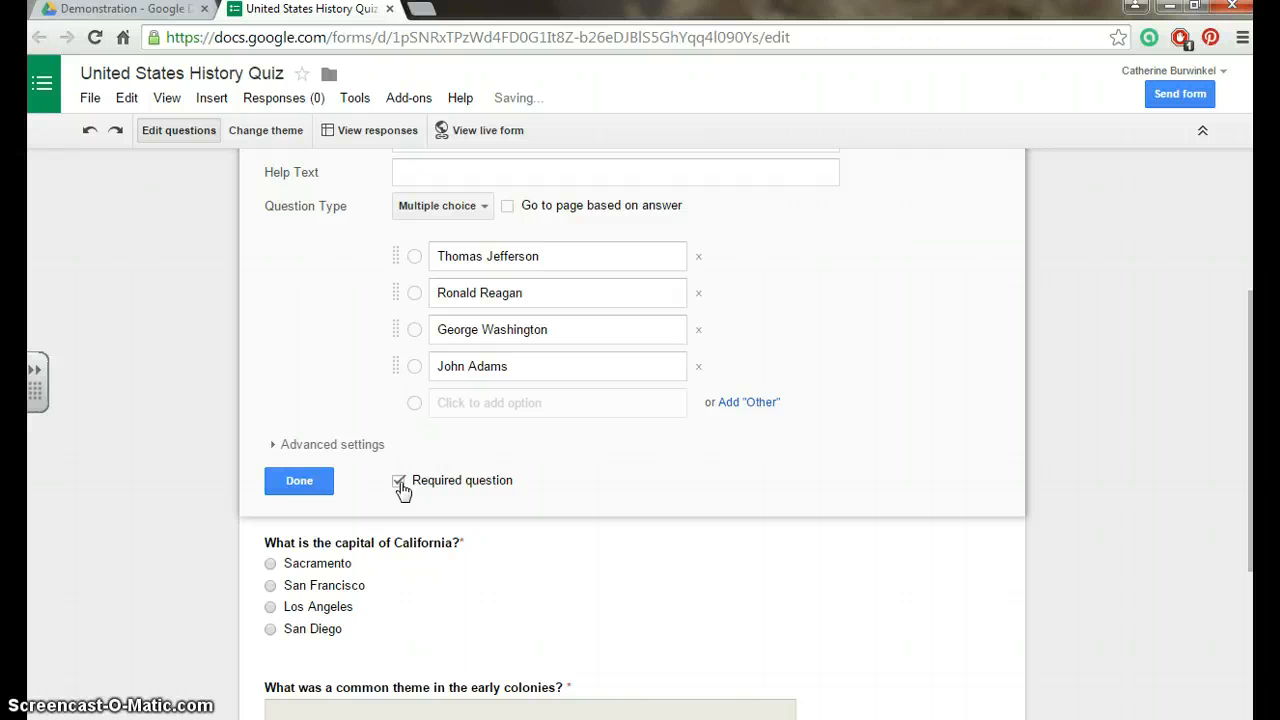
{"action": "left_click", "coordinate": [299, 481]}
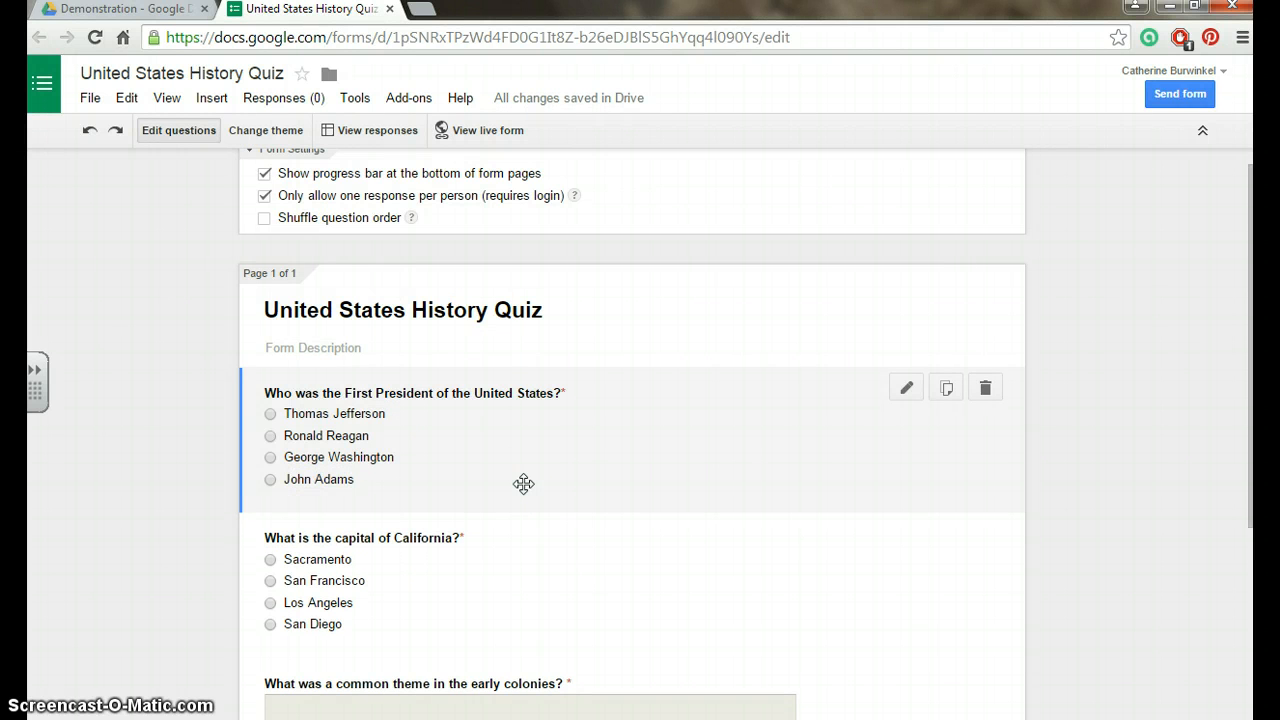
- Review the California capital question's settings, keeping its type as Multiple choice, and close its editor
{"action": "scroll", "coordinate": [523, 484], "scroll_direction": "down", "scroll_amount": 3}
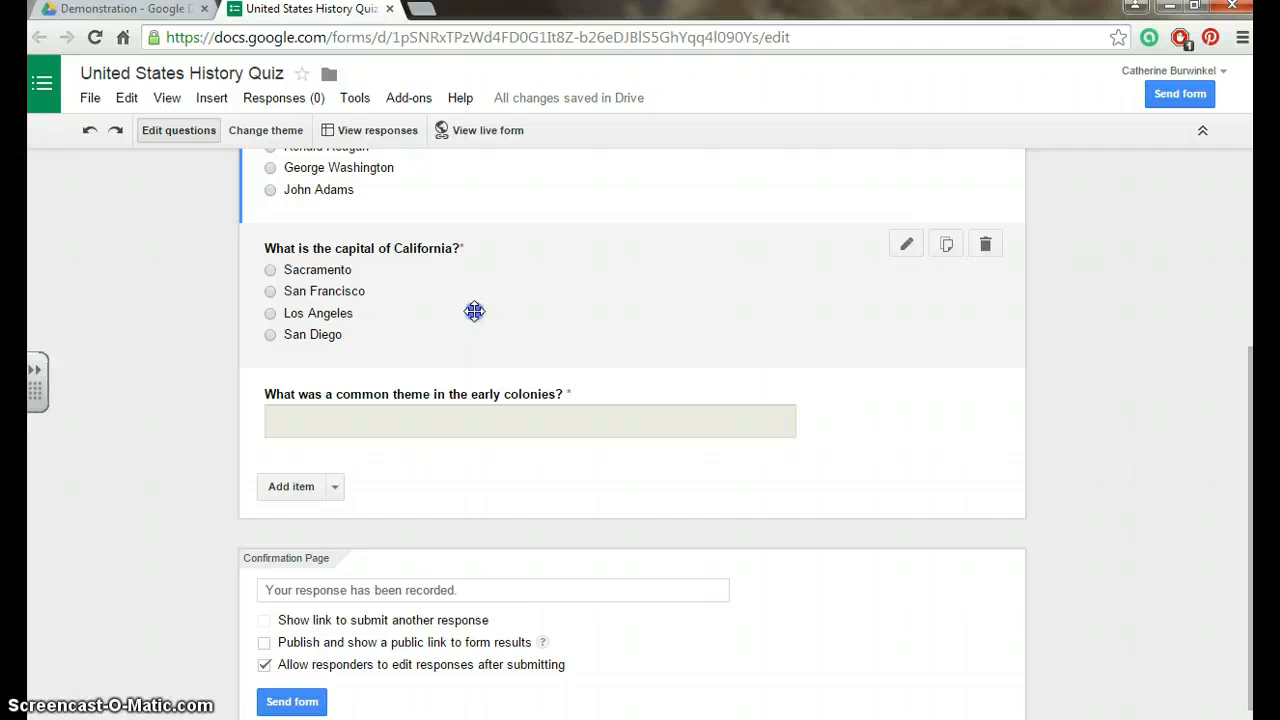
{"action": "left_click", "coordinate": [474, 312]}
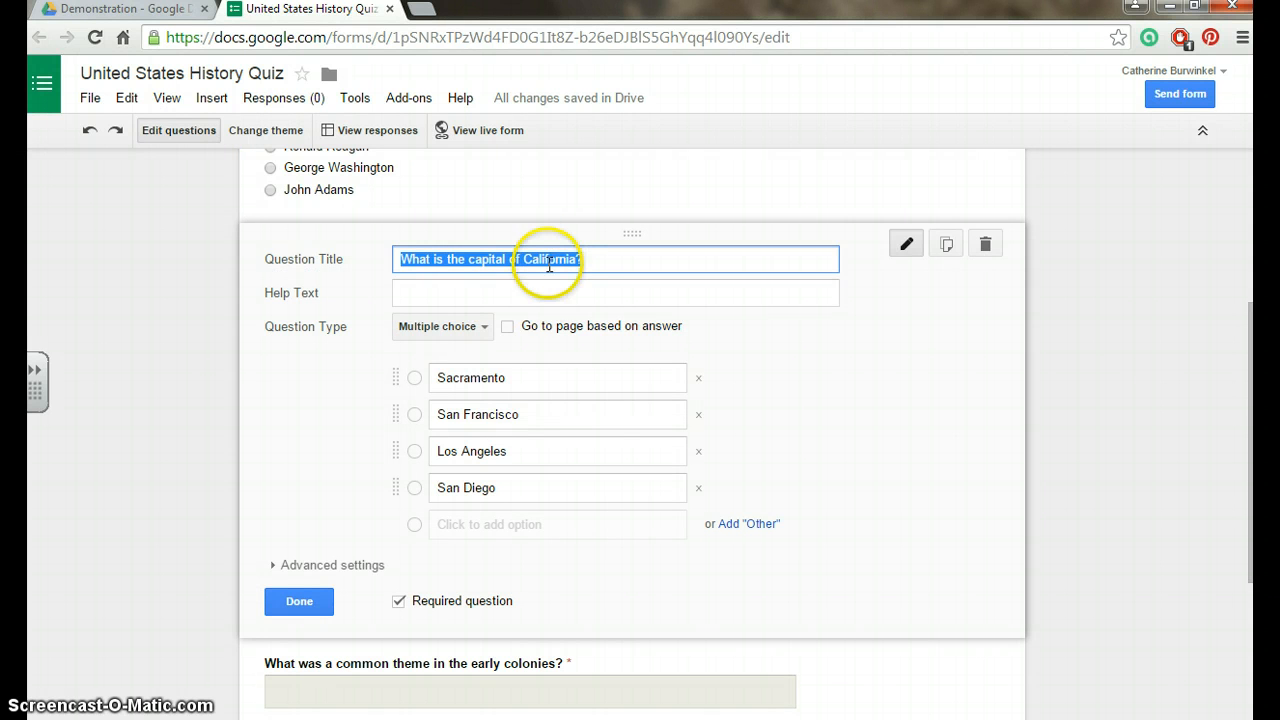
{"action": "left_click", "coordinate": [471, 326]}
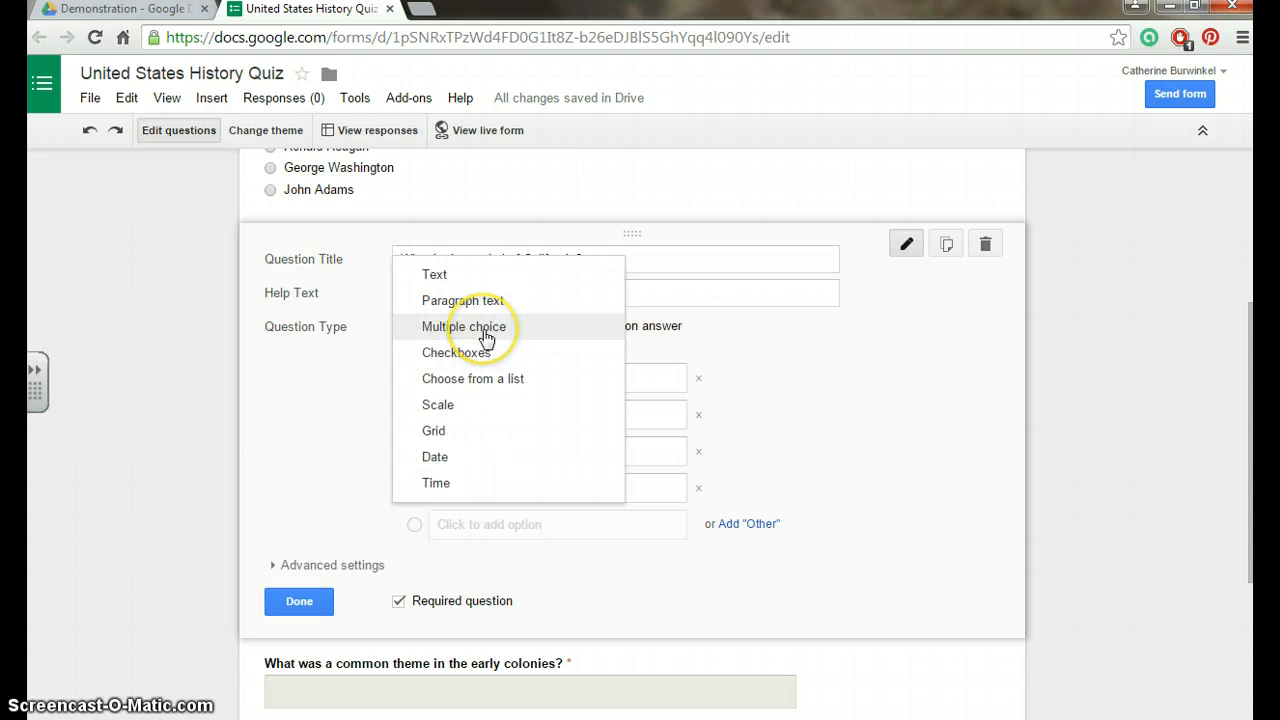
{"action": "left_click", "coordinate": [486, 339]}
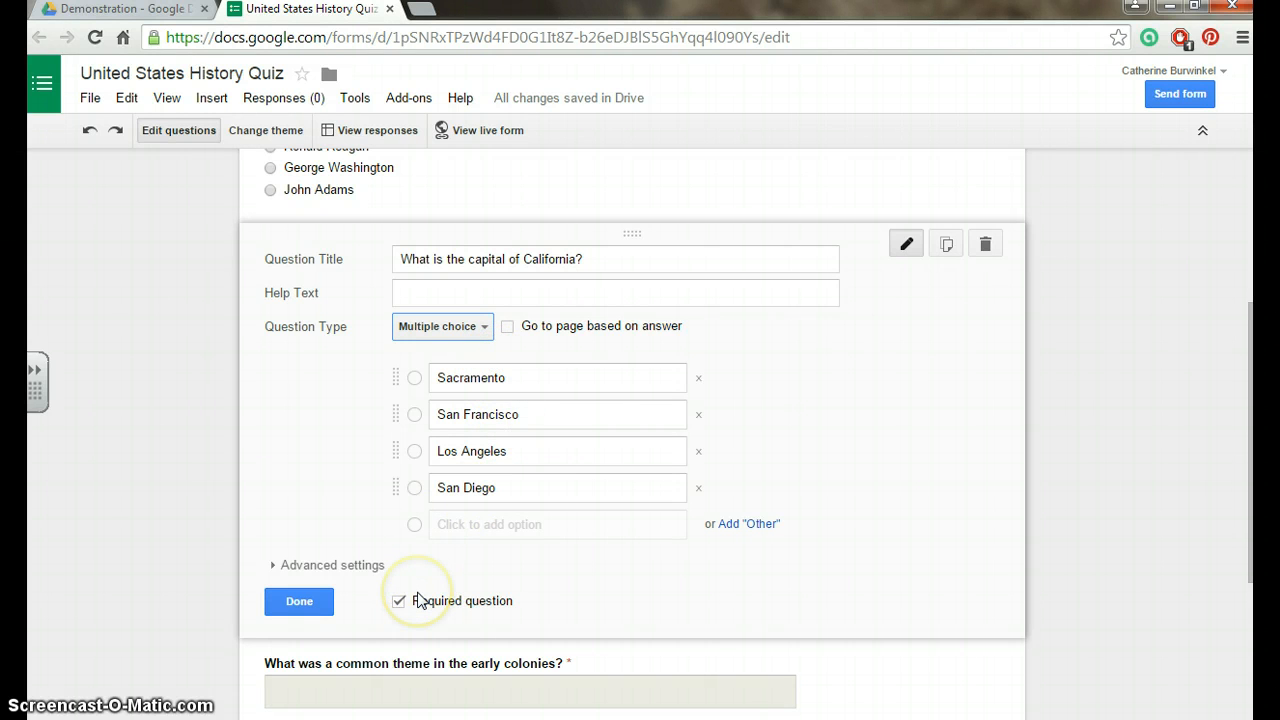
{"action": "left_click", "coordinate": [292, 602]}
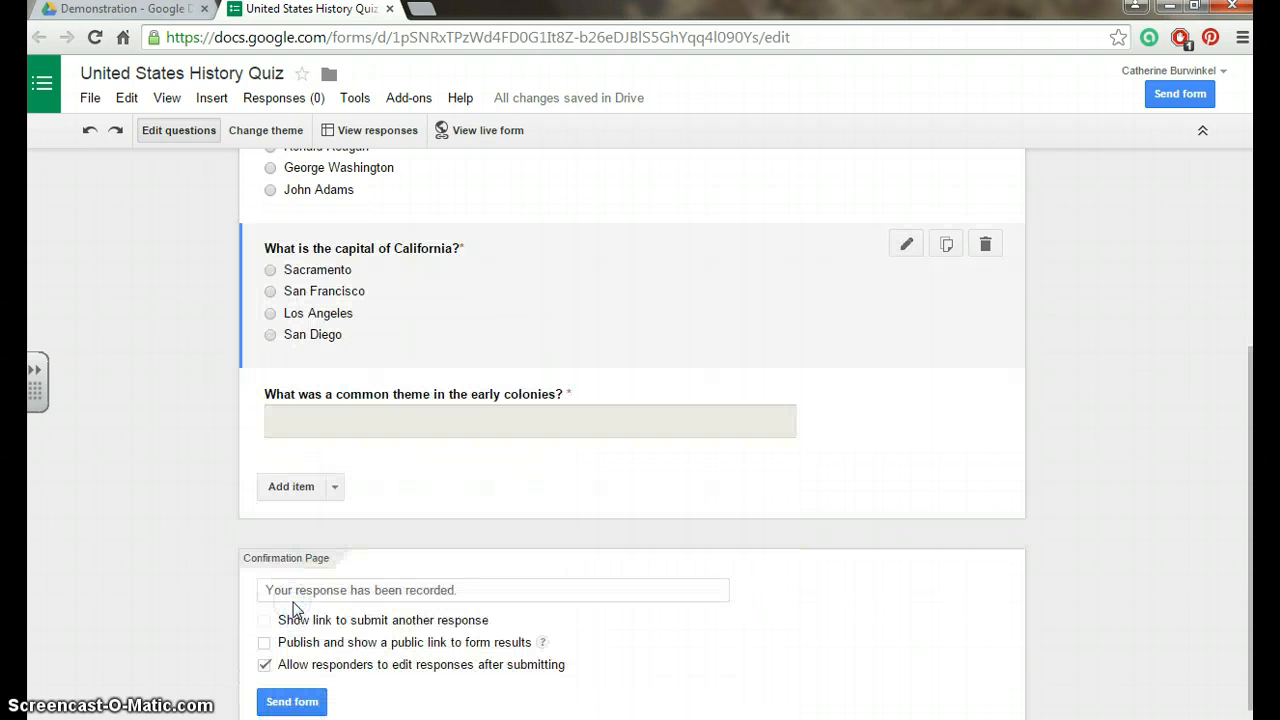
- Review the Paragraph text question about a common theme in the early colonies and close its editor
{"action": "left_click", "coordinate": [513, 418]}
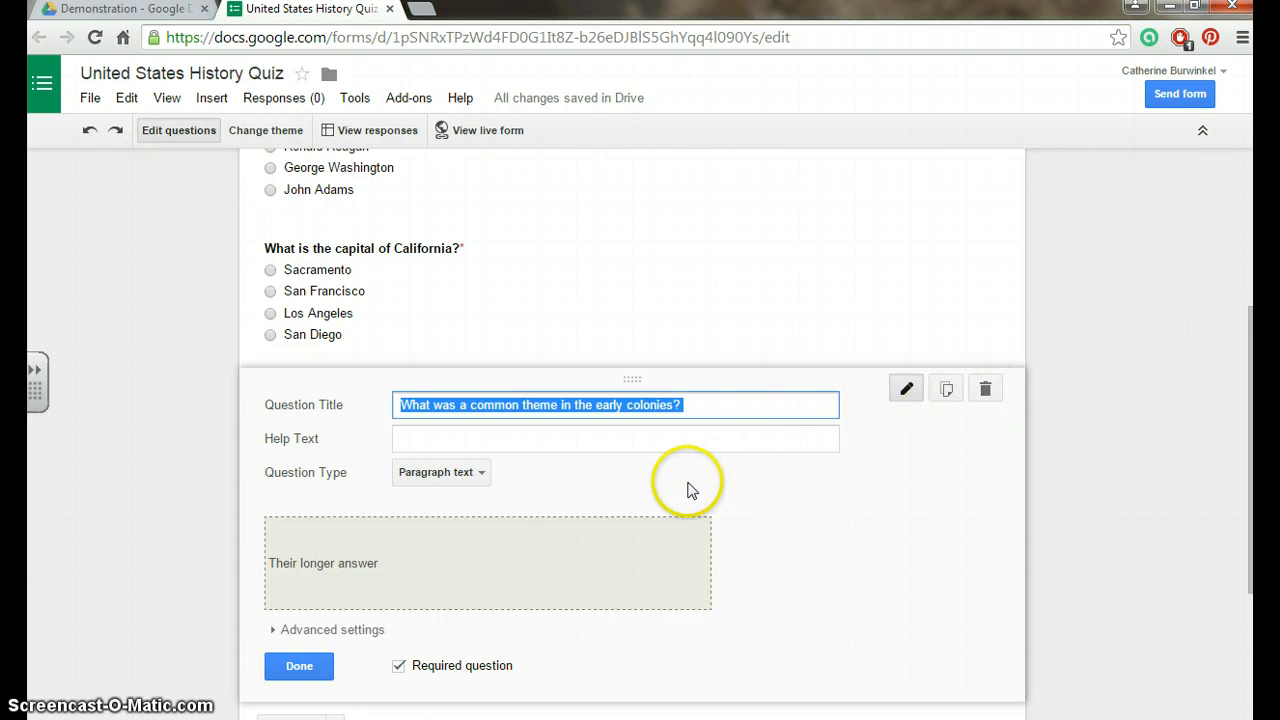
{"action": "left_click", "coordinate": [396, 666]}
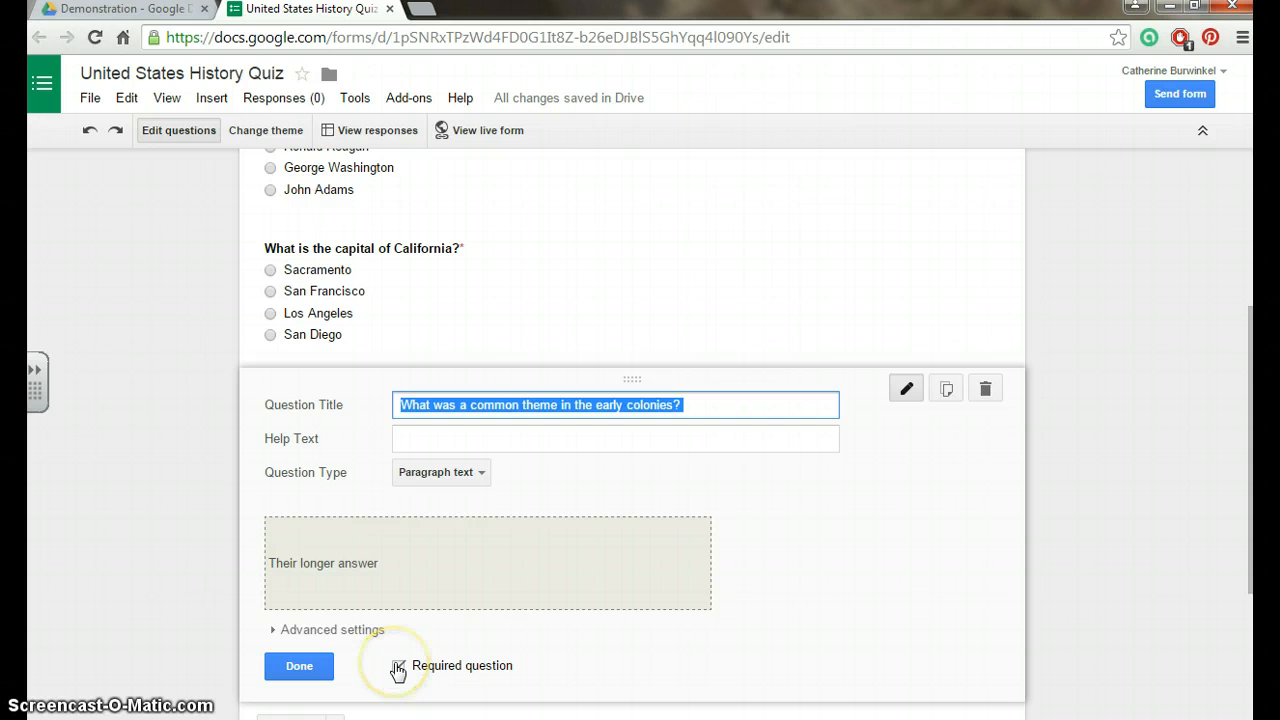
{"action": "left_click", "coordinate": [297, 667]}
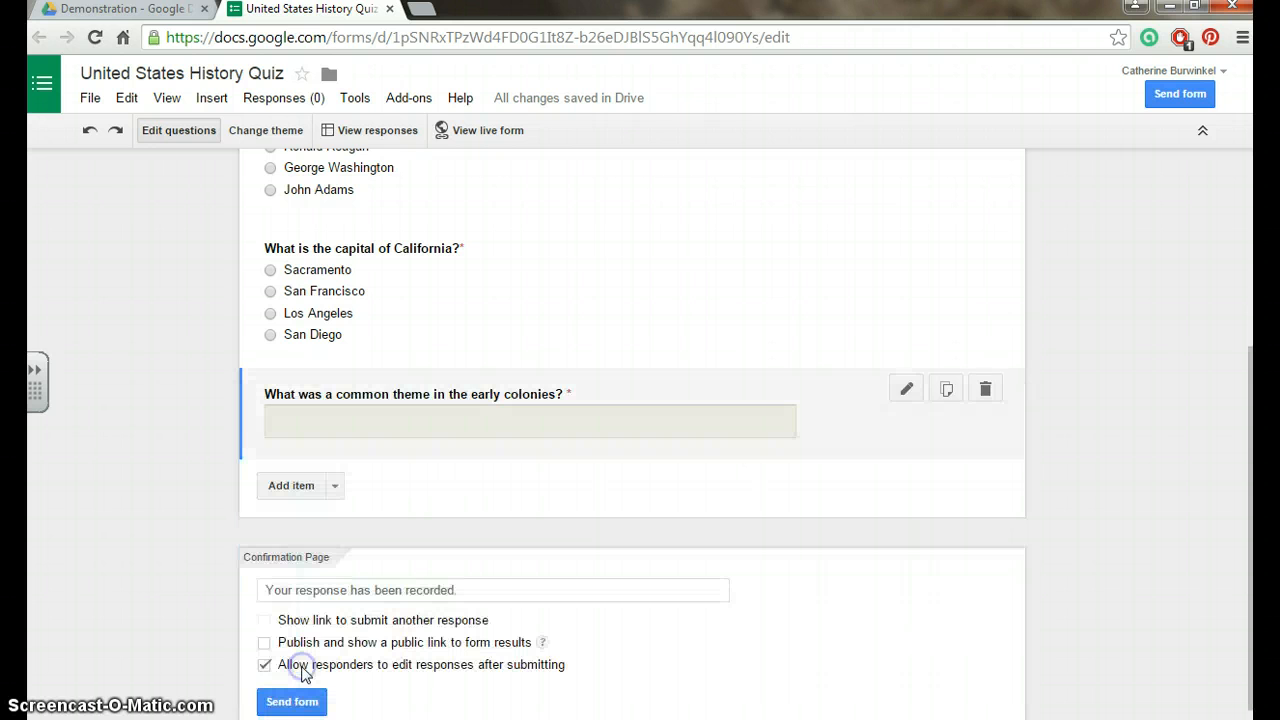
- Add a new Scale question below the question about a common theme in the early colonies
{"action": "left_click", "coordinate": [336, 488]}
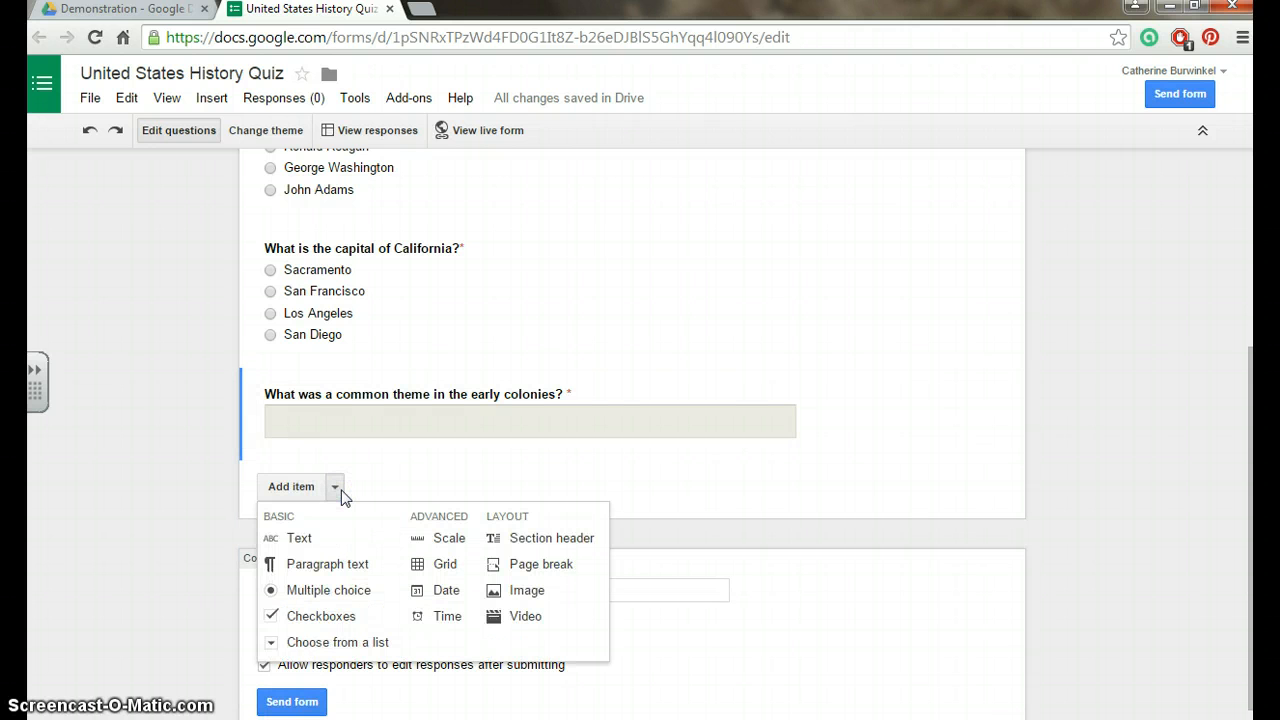
{"action": "left_click", "coordinate": [328, 541]}
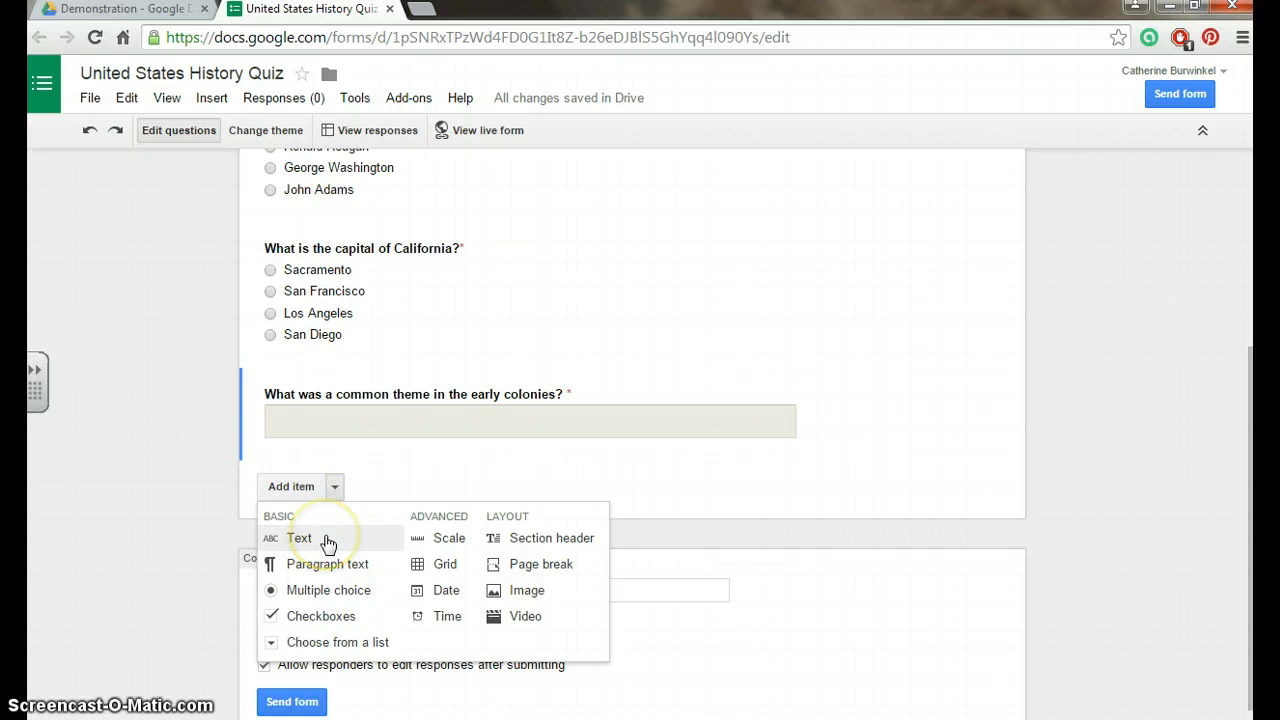
{"action": "left_click", "coordinate": [455, 537]}
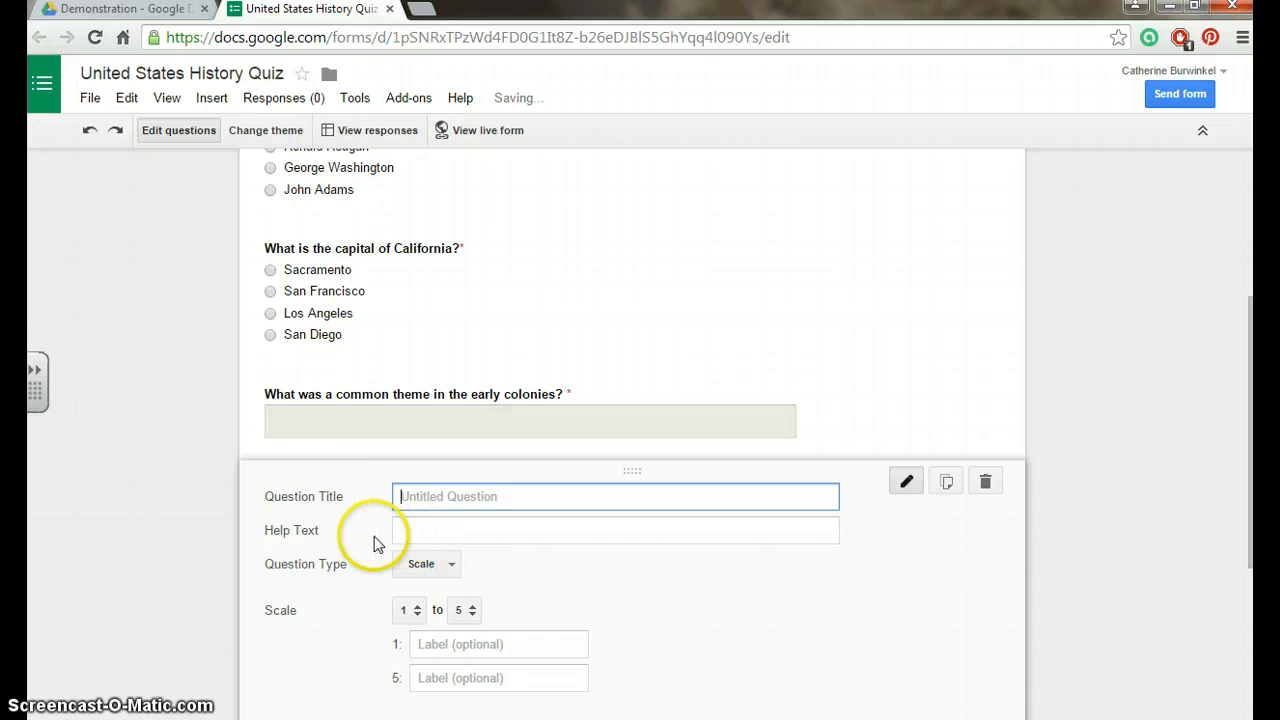
{"action": "left_click", "coordinate": [985, 481]}
{"action": "left_click", "coordinate": [292, 487]}
- Change the new question's type to Paragraph text, finish editing it without a title, and check the confirmation page options
{"action": "left_click", "coordinate": [454, 564]}
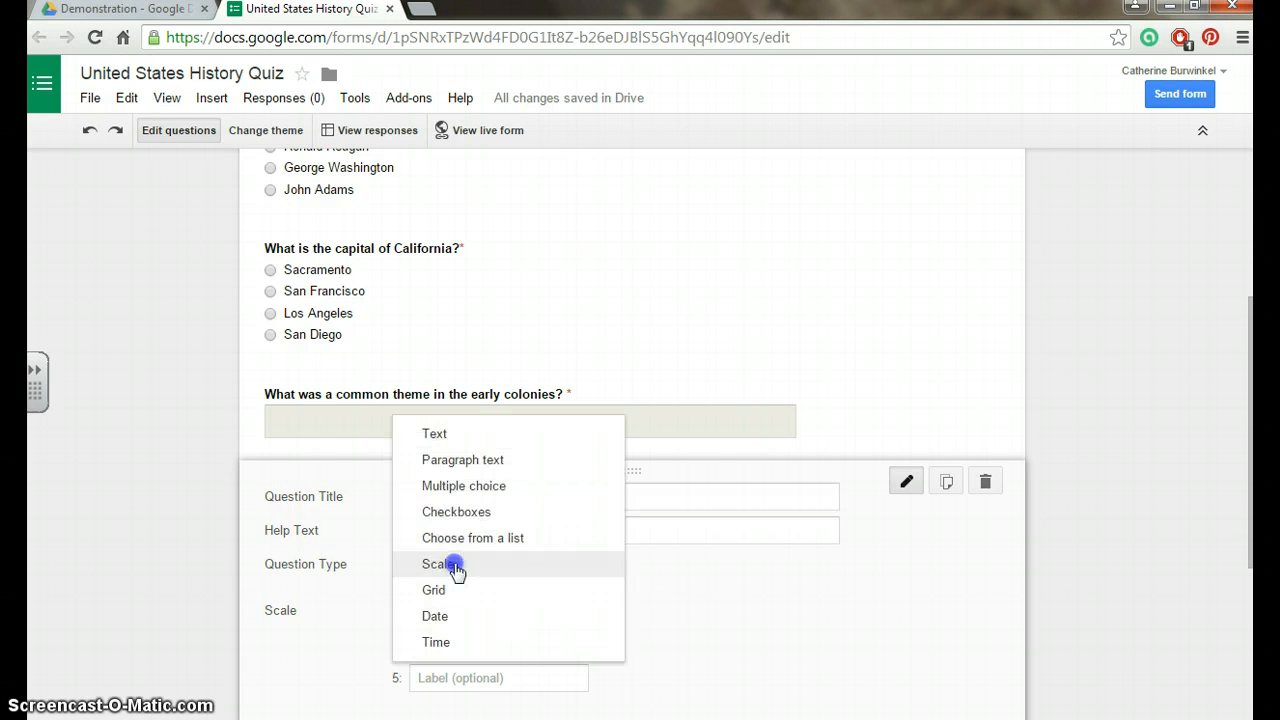
{"action": "left_click", "coordinate": [478, 519]}
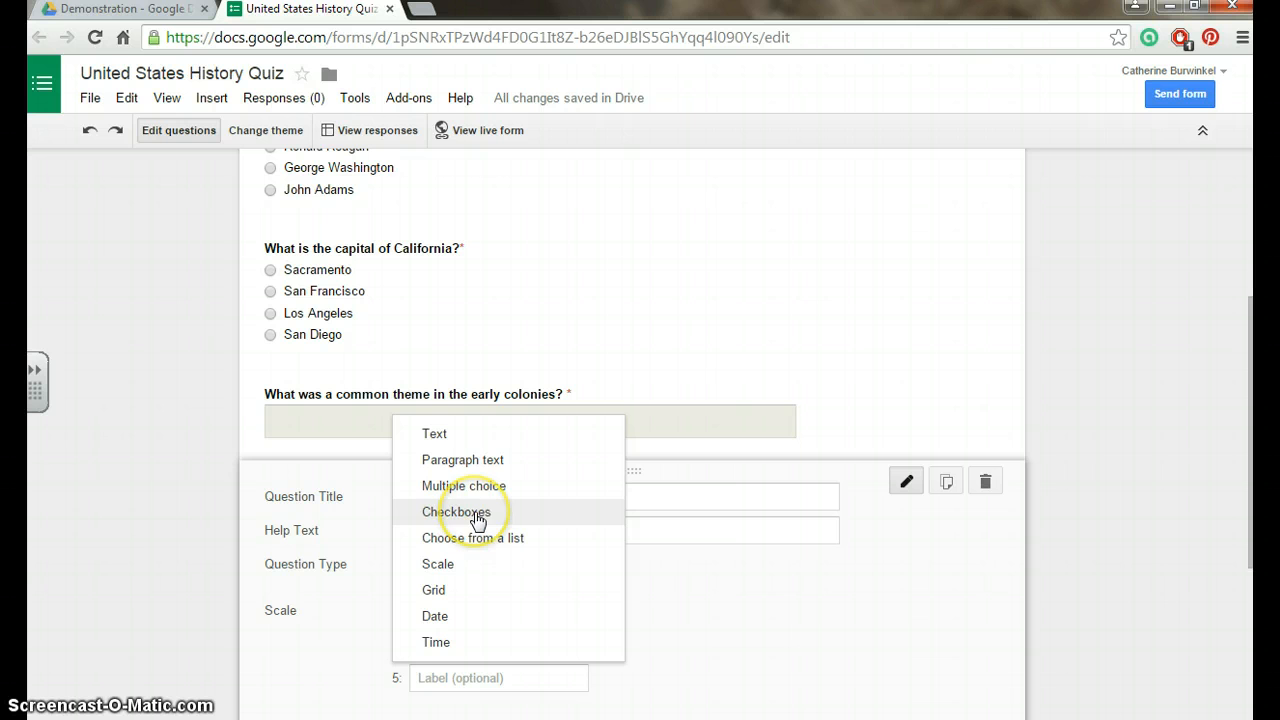
{"action": "left_click", "coordinate": [458, 460]}
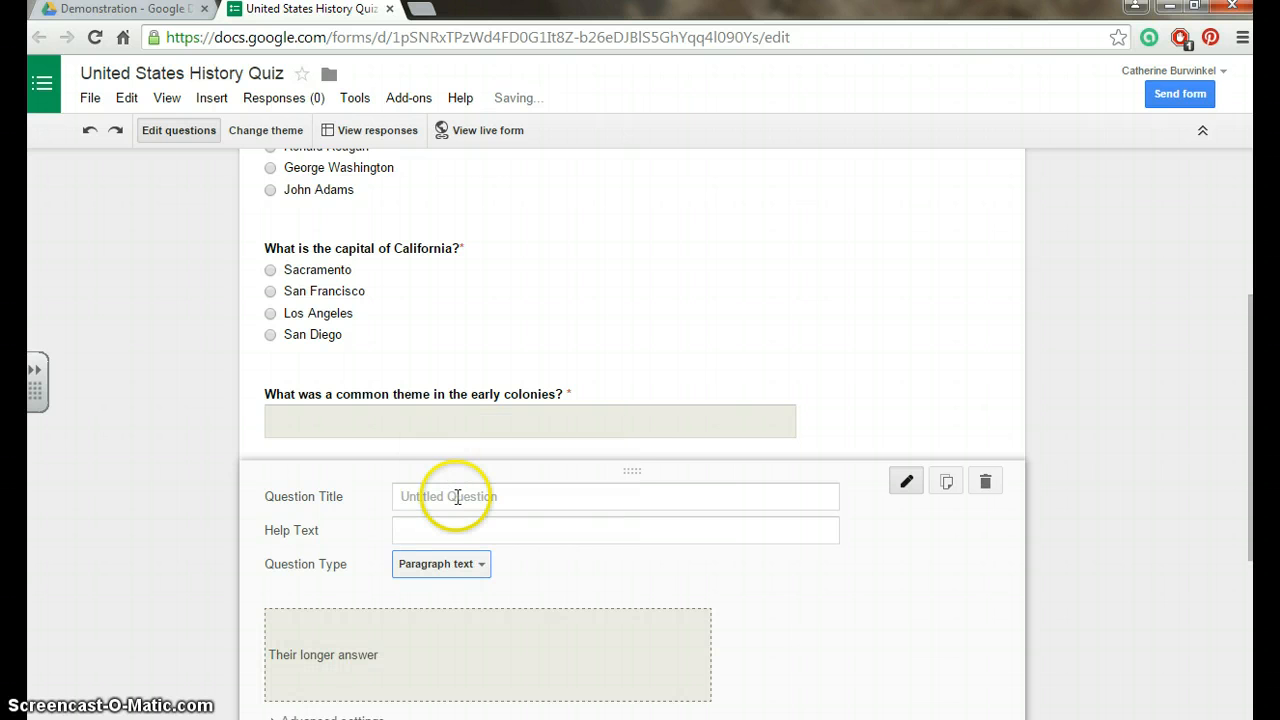
{"action": "left_click", "coordinate": [457, 497]}
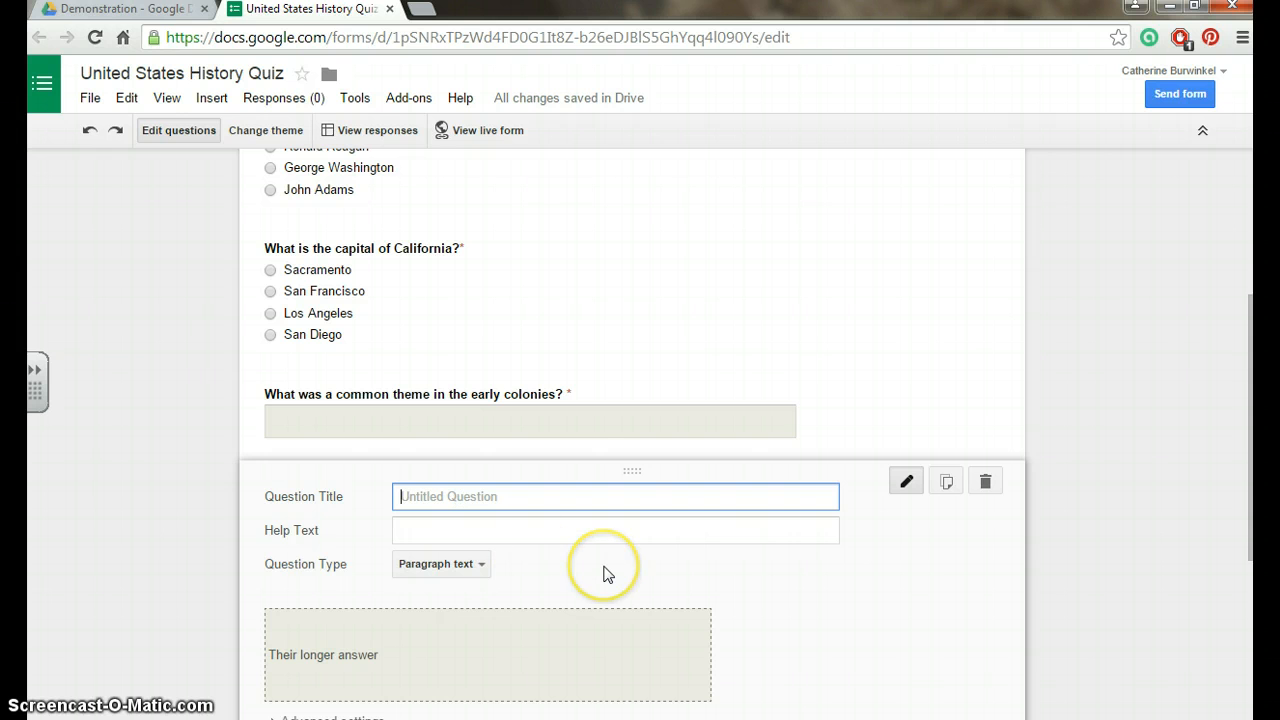
{"action": "scroll", "coordinate": [603, 571], "scroll_direction": "down", "scroll_amount": 3}
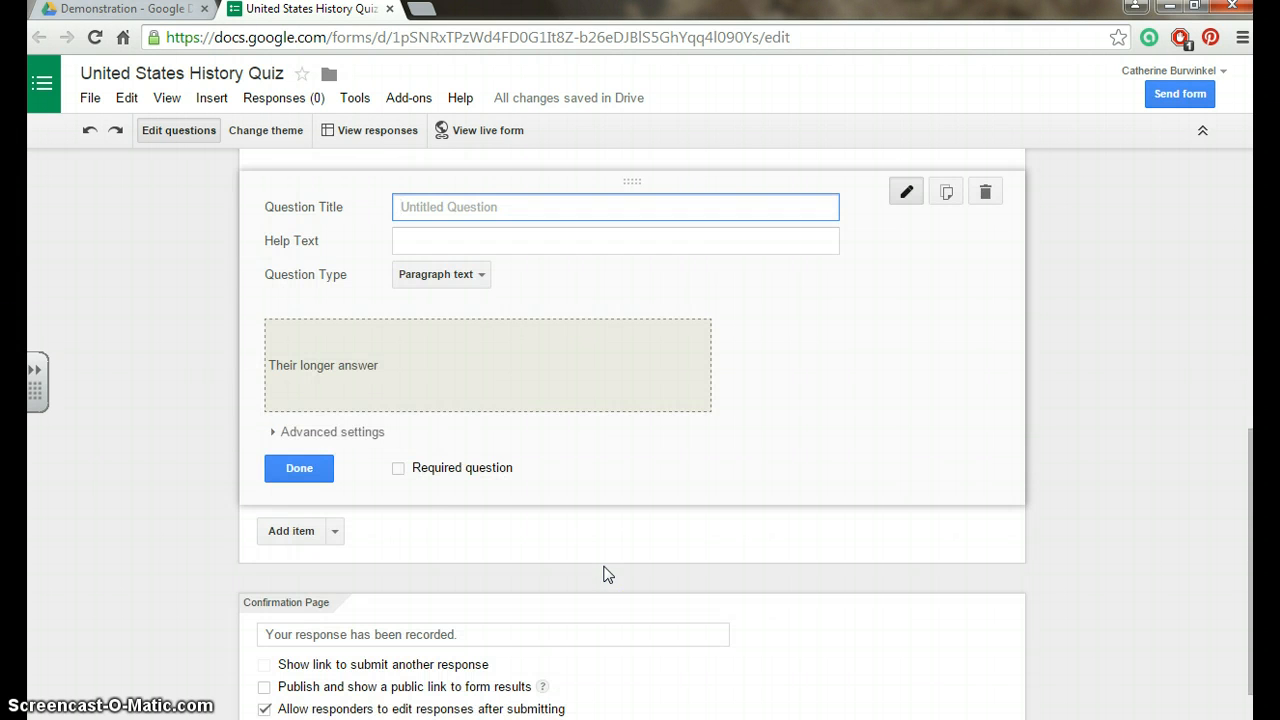
{"action": "left_click", "coordinate": [302, 469]}
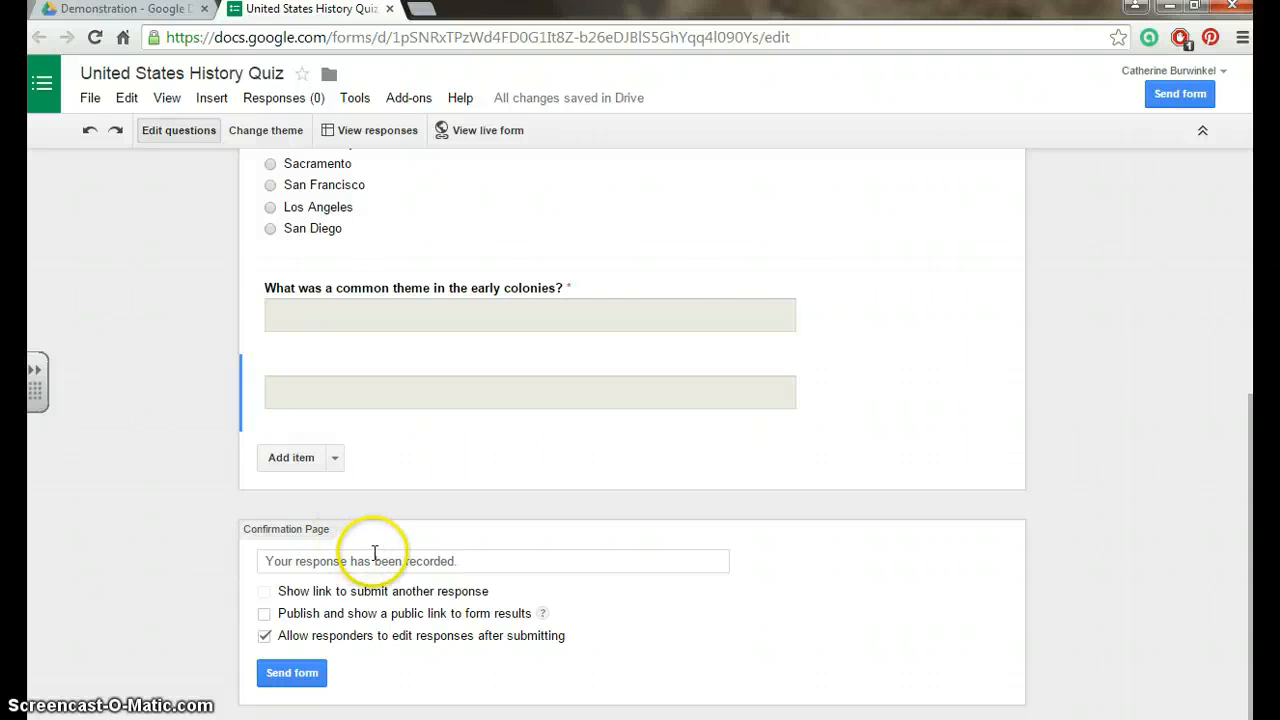
{"action": "left_click", "coordinate": [265, 591]}
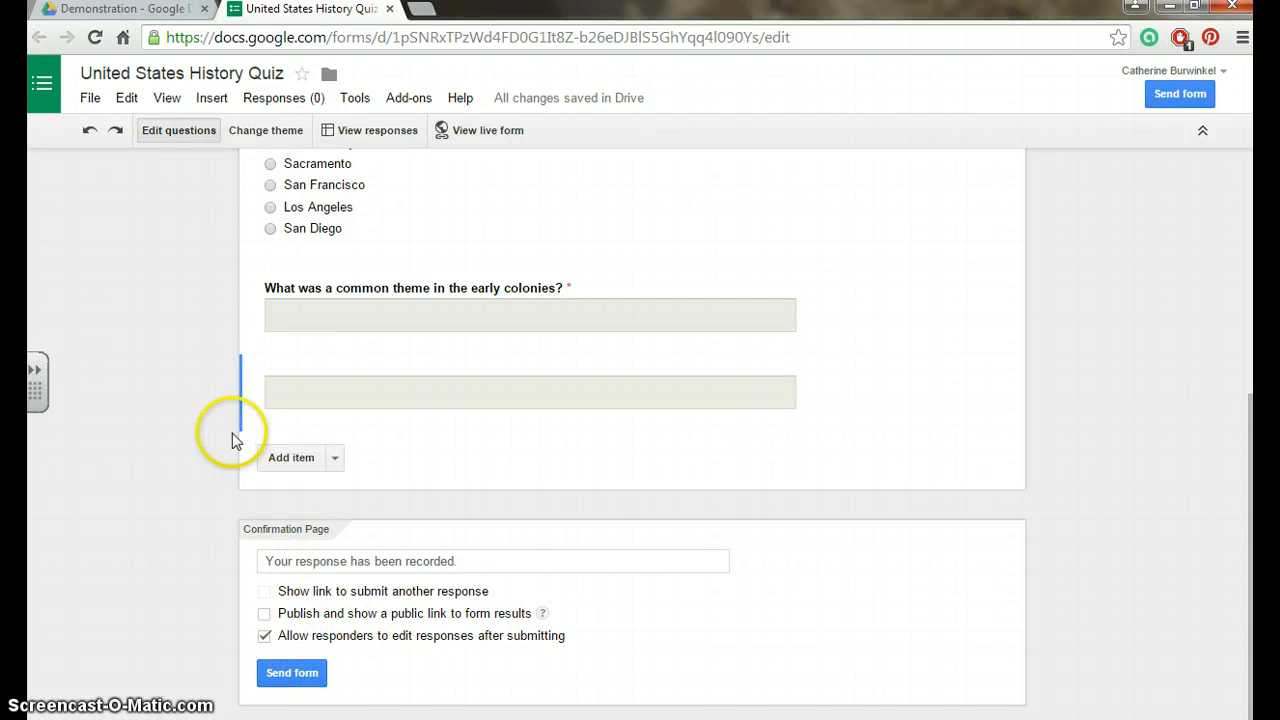
- Look over the quiz in its themed preview and apply the Game Night theme
{"action": "left_click", "coordinate": [292, 128]}
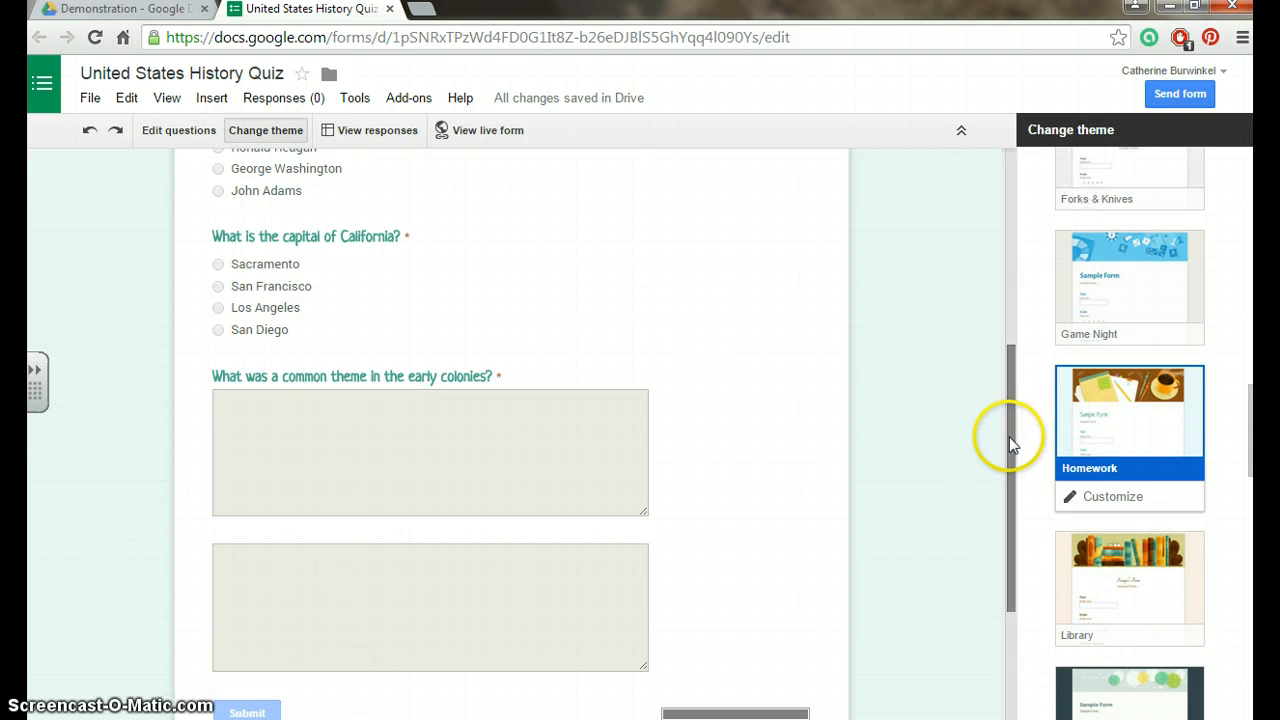
{"action": "left_click_drag", "start_coordinate": [1010, 445], "coordinate": [985, 238]}
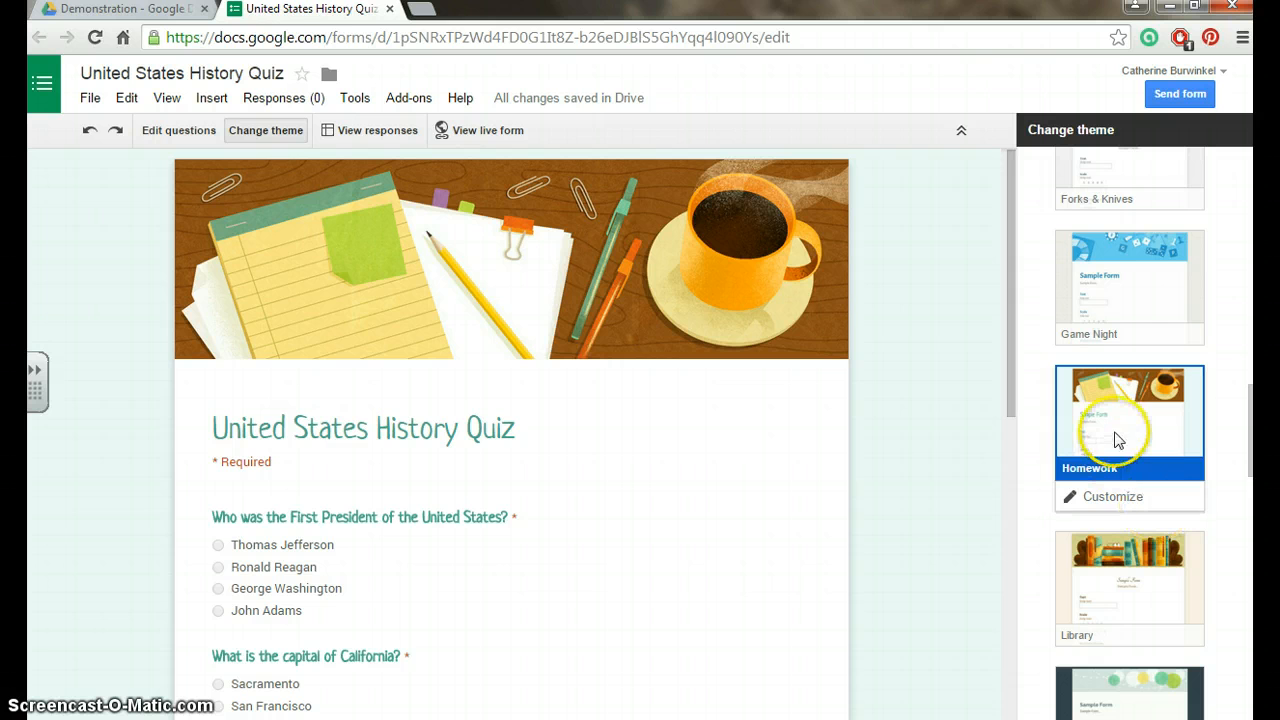
{"action": "left_click", "coordinate": [1126, 294]}
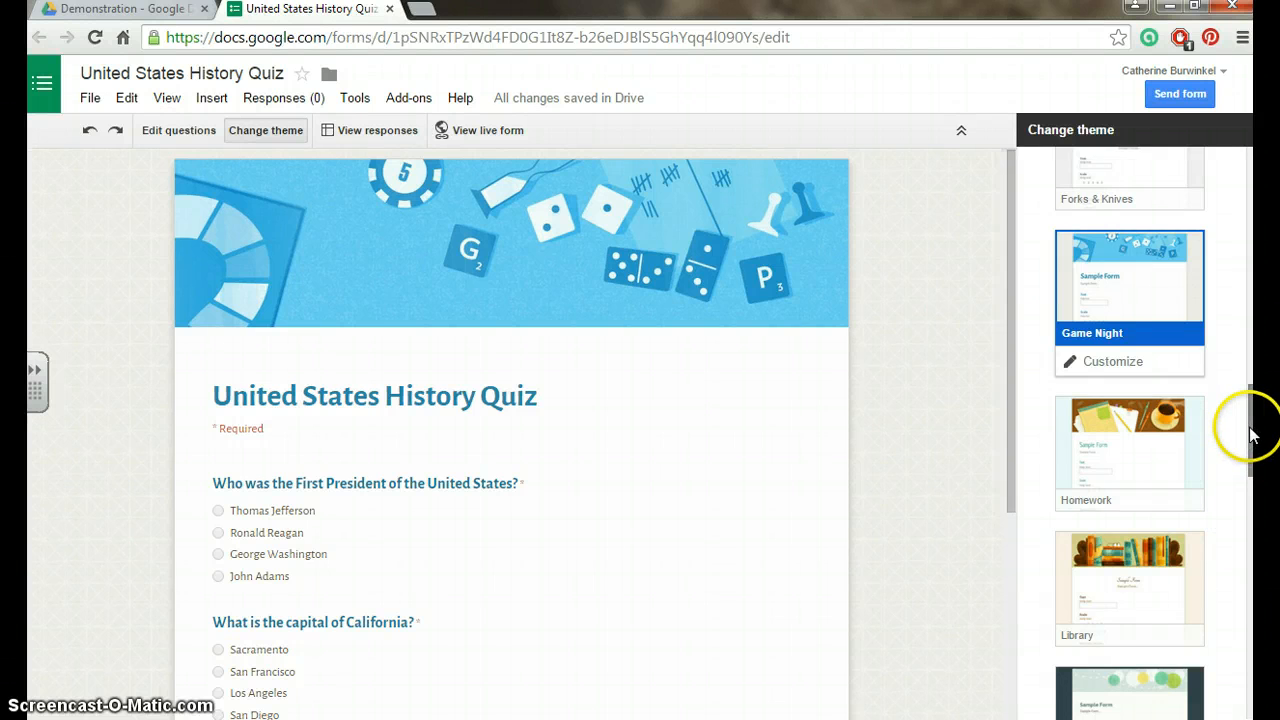
- Browse the default form themes through Watercolors and return to the start of the list
{"action": "scroll", "coordinate": [1252, 432], "scroll_direction": "down", "scroll_amount": 2}
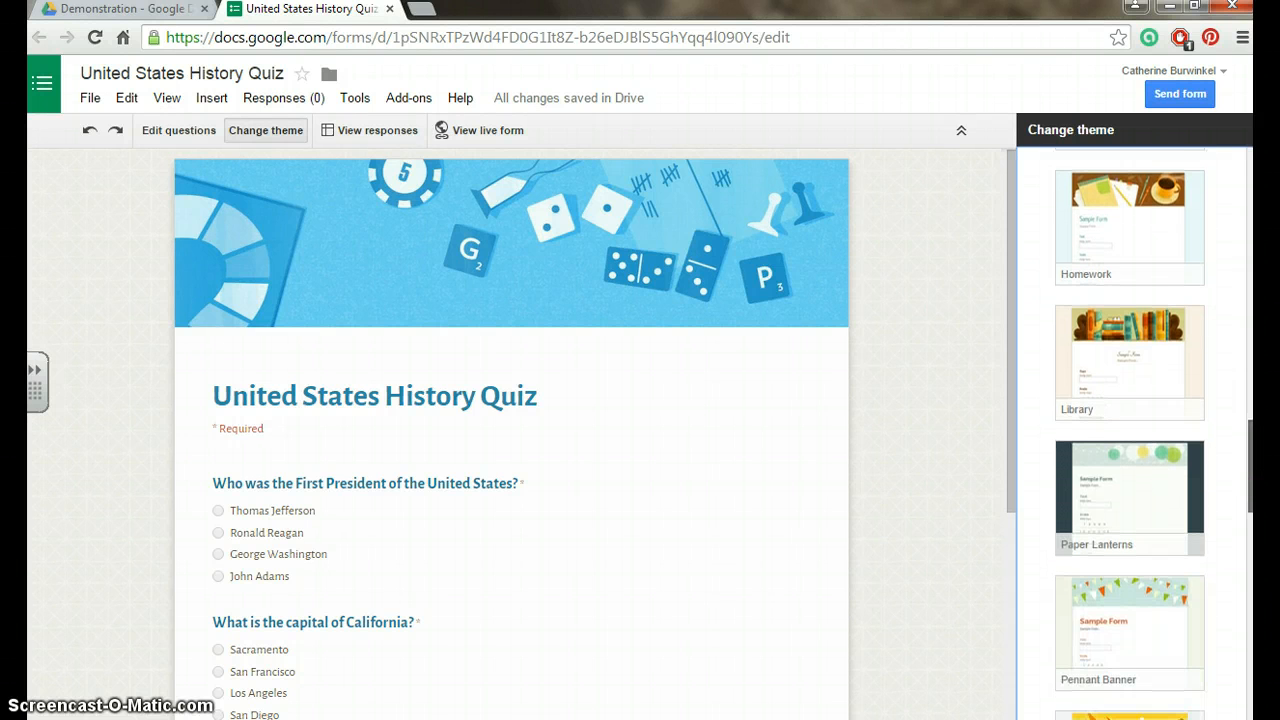
{"action": "scroll", "coordinate": [1154, 432], "scroll_direction": "down", "scroll_amount": 2}
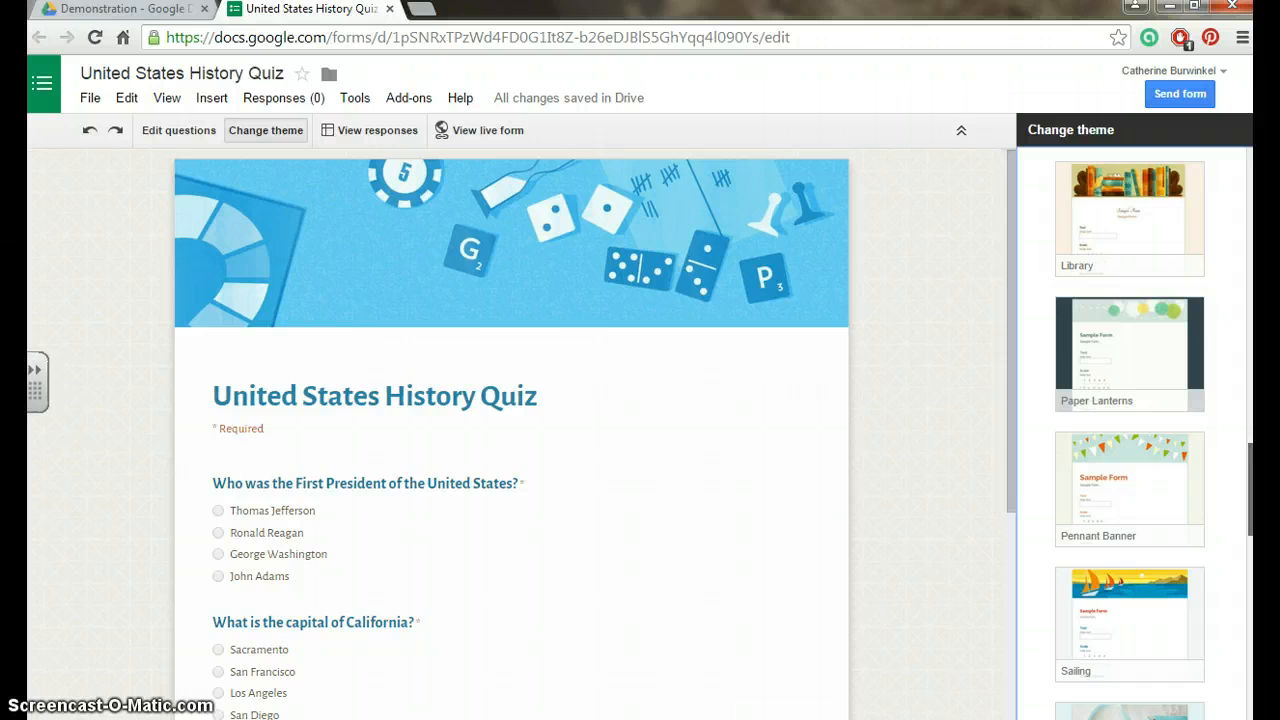
{"action": "scroll", "coordinate": [1130, 433], "scroll_direction": "down", "scroll_amount": 4}
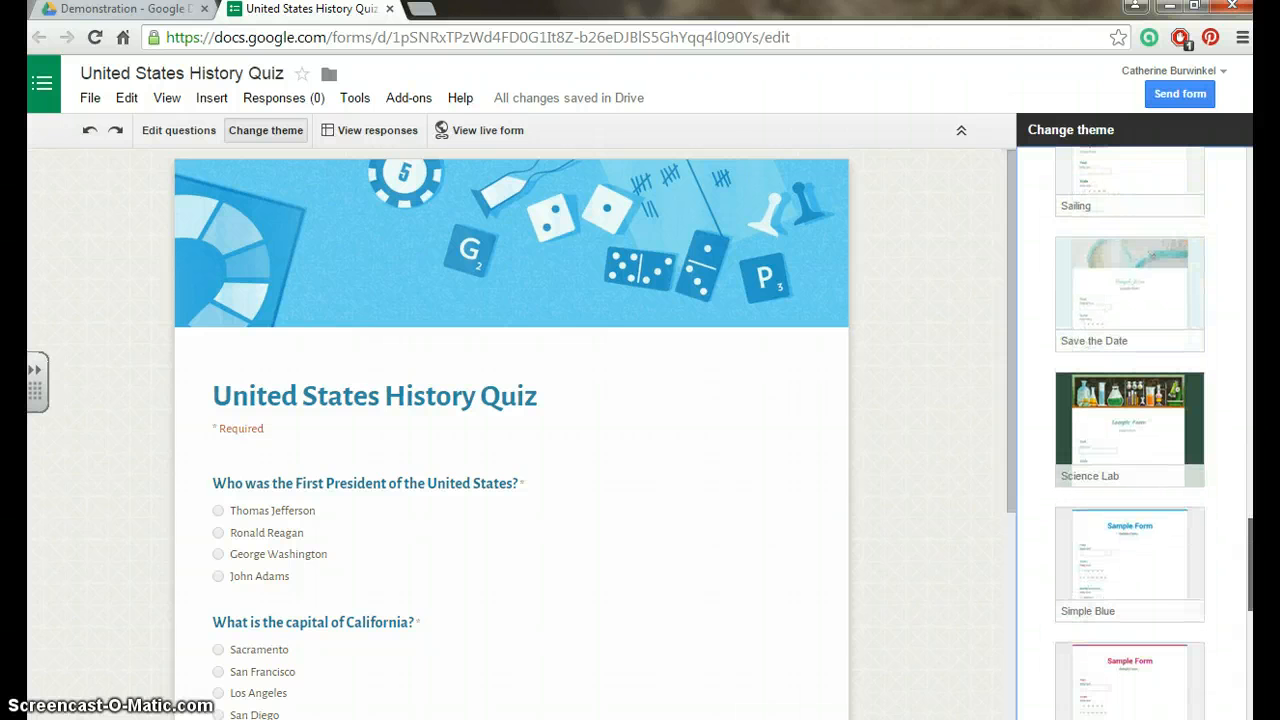
{"action": "scroll", "coordinate": [1130, 433], "scroll_direction": "down", "scroll_amount": 4}
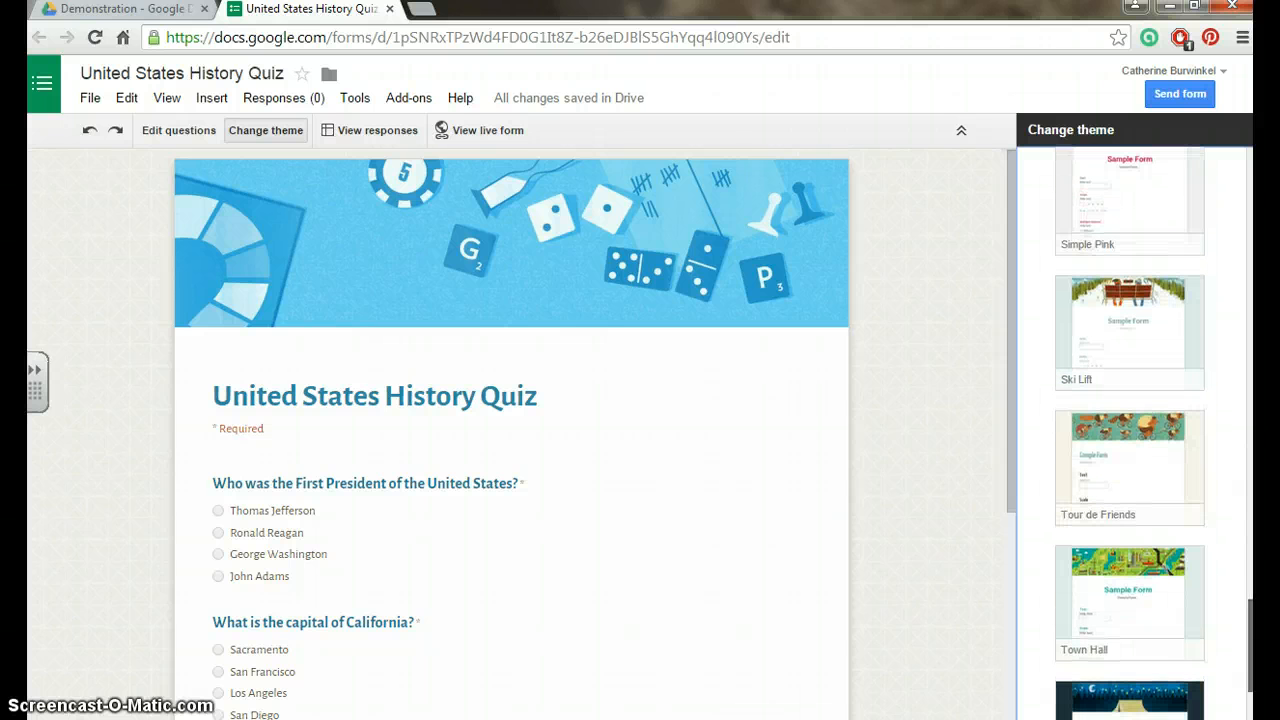
{"action": "scroll", "coordinate": [1154, 433], "scroll_direction": "down", "scroll_amount": 2}
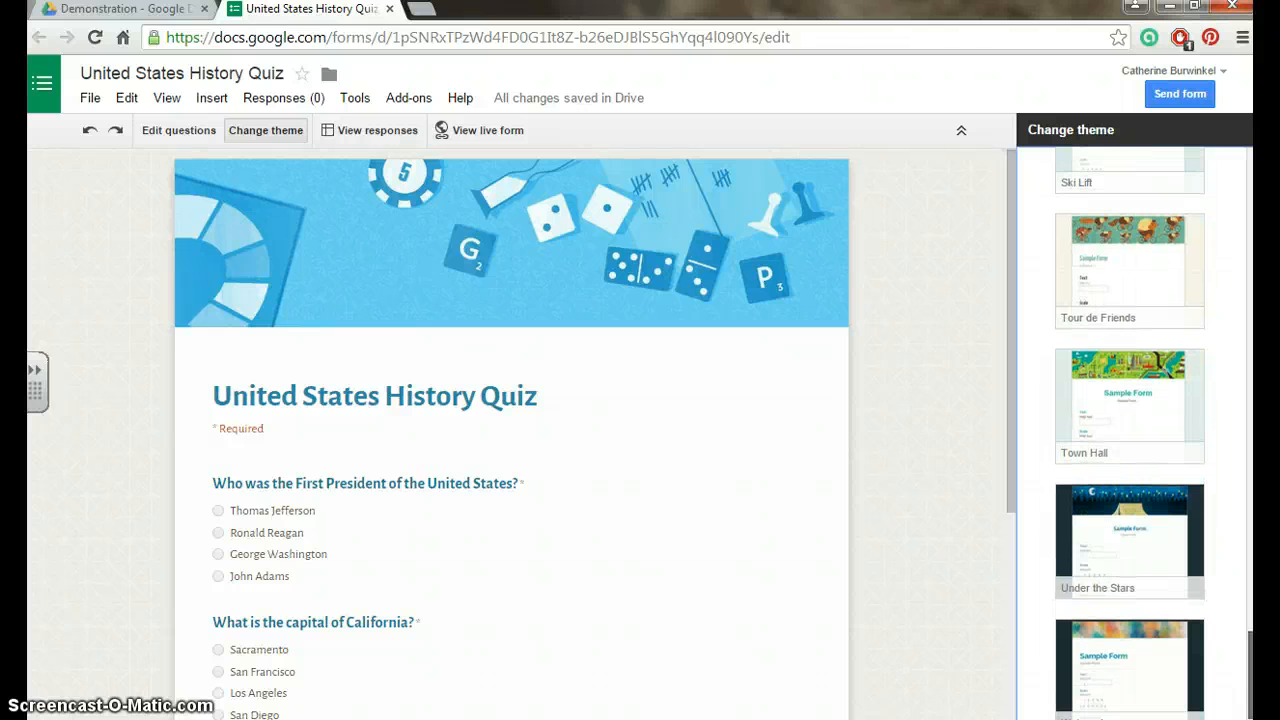
{"action": "scroll", "coordinate": [1130, 433], "scroll_direction": "down", "scroll_amount": 1}
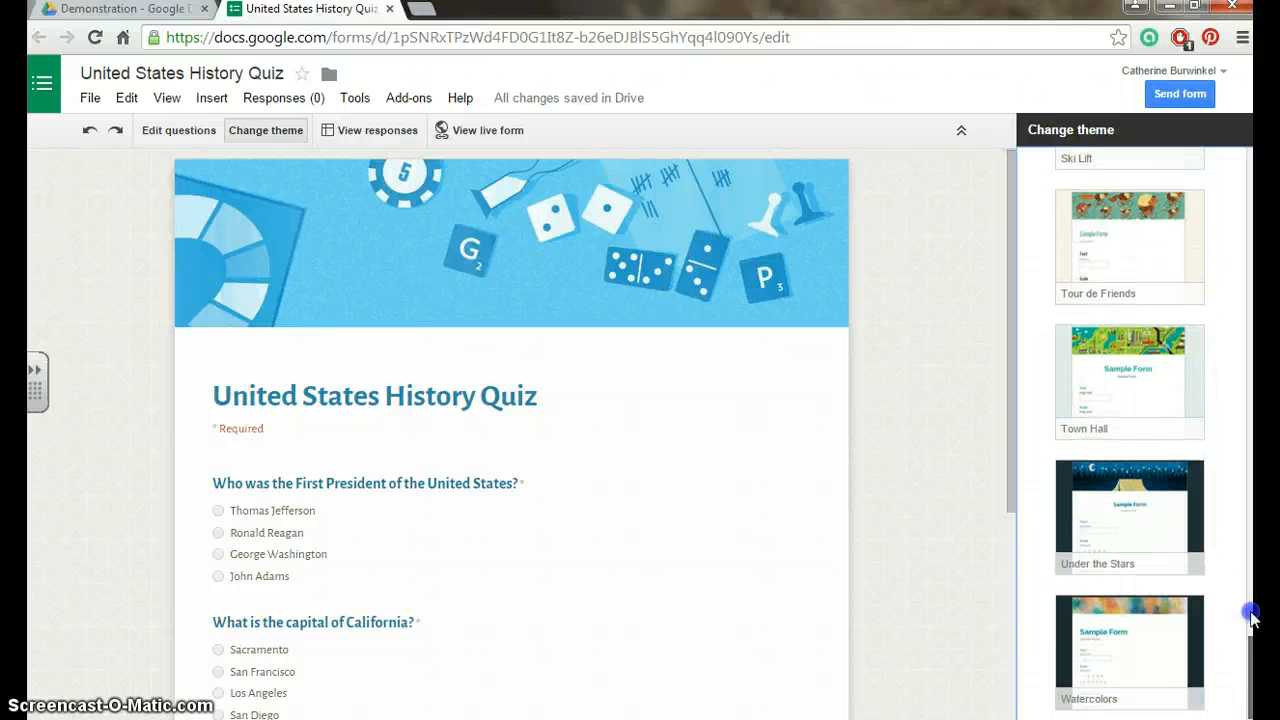
{"action": "left_click_drag", "start_coordinate": [1250, 617], "coordinate": [1250, 203]}
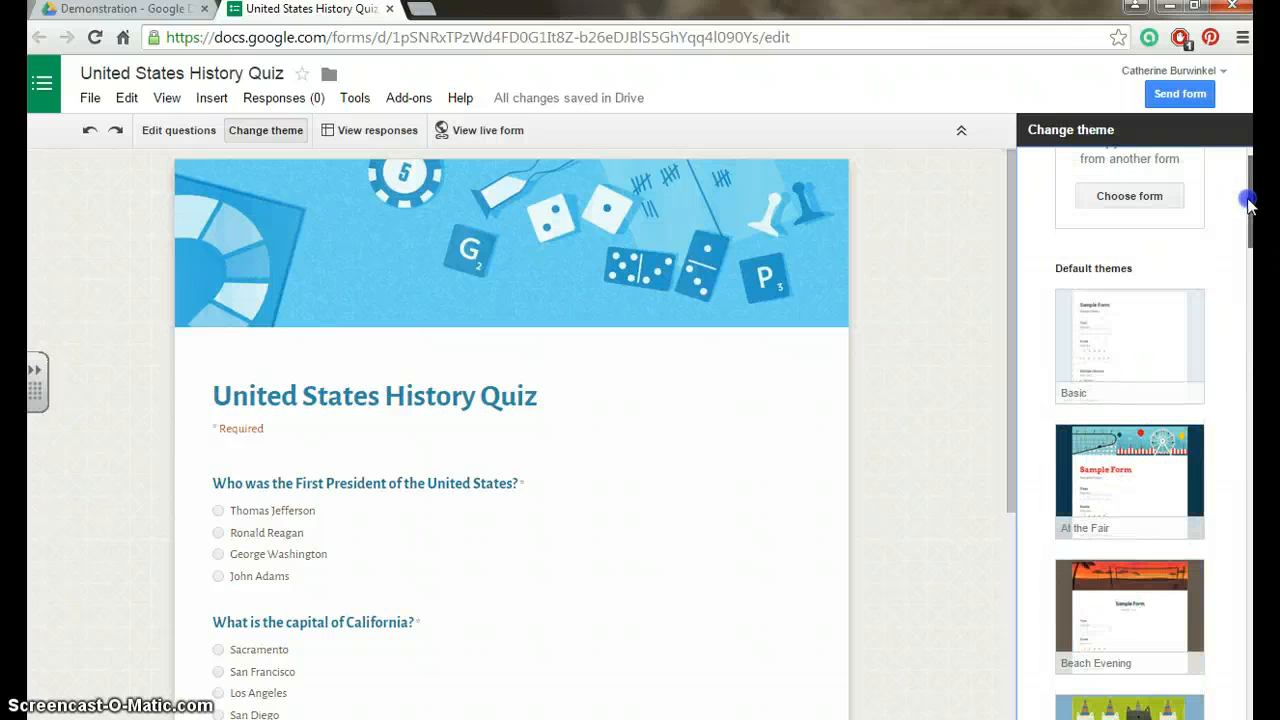
{"action": "left_click_drag", "start_coordinate": [1249, 203], "coordinate": [1246, 155]}
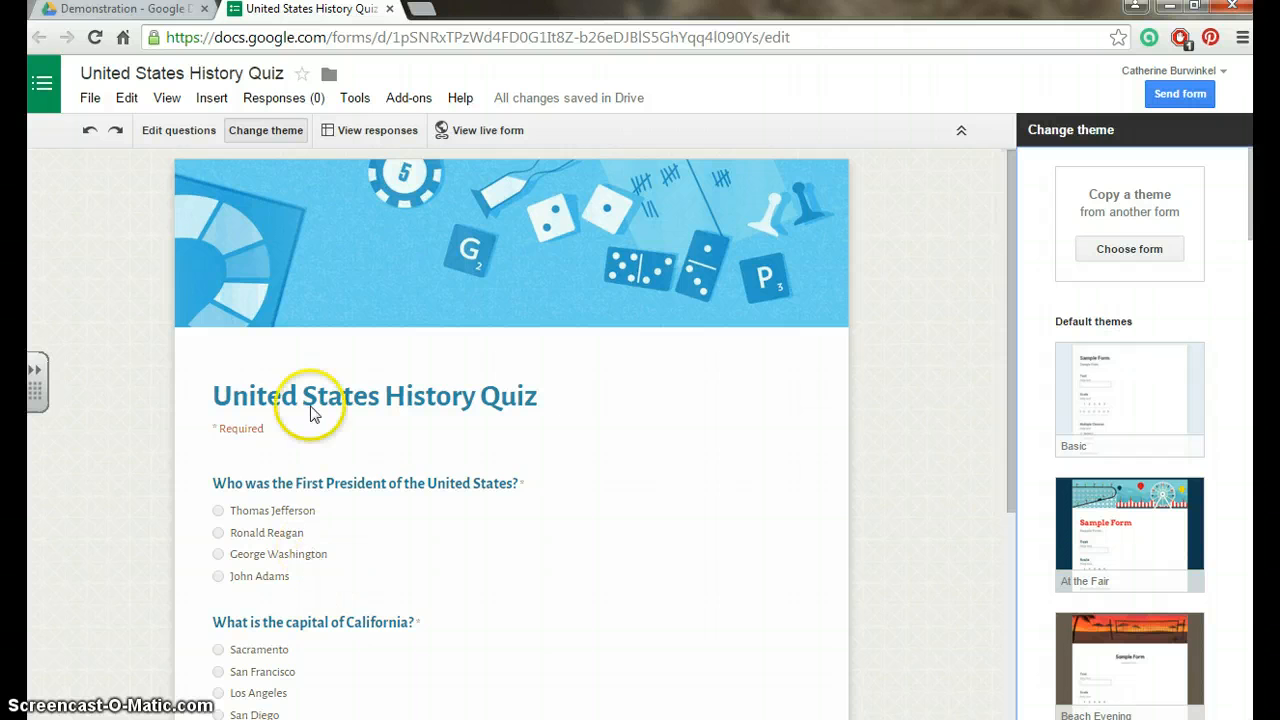
- Open the quiz's response spreadsheet, examine its question columns, and close it to return to the form
{"action": "left_click", "coordinate": [370, 132]}
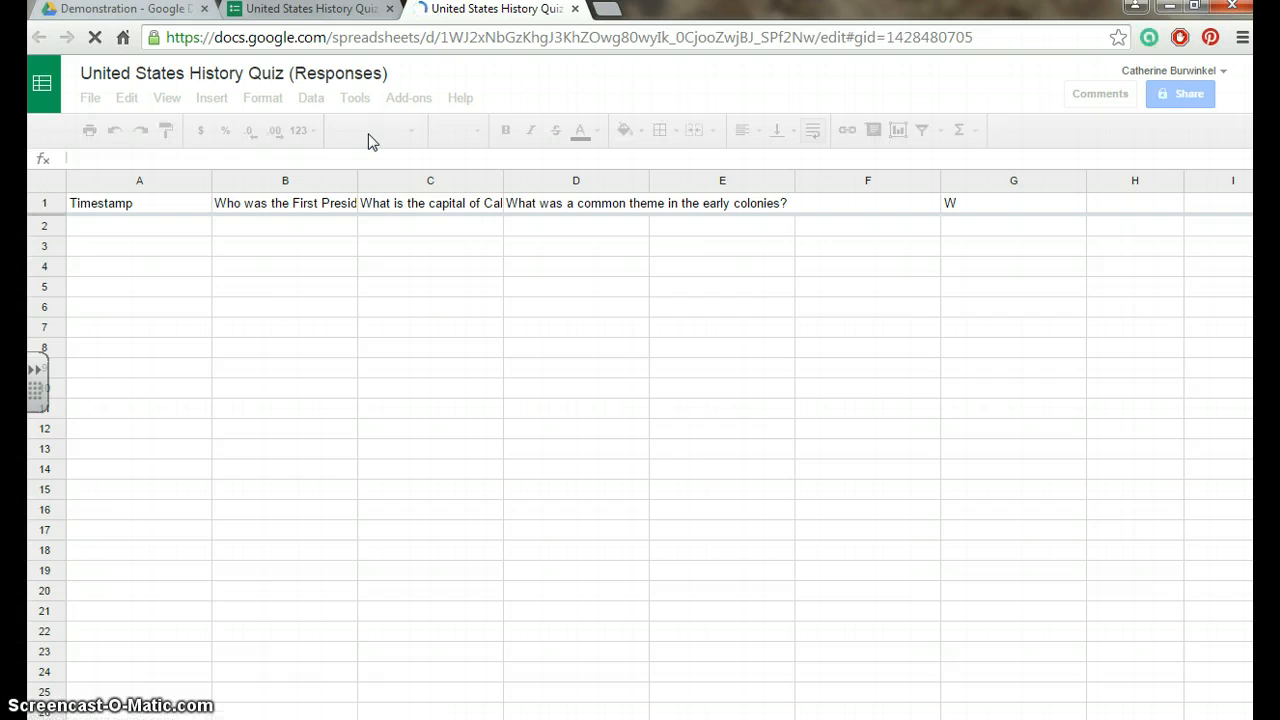
{"action": "left_click", "coordinate": [300, 8]}
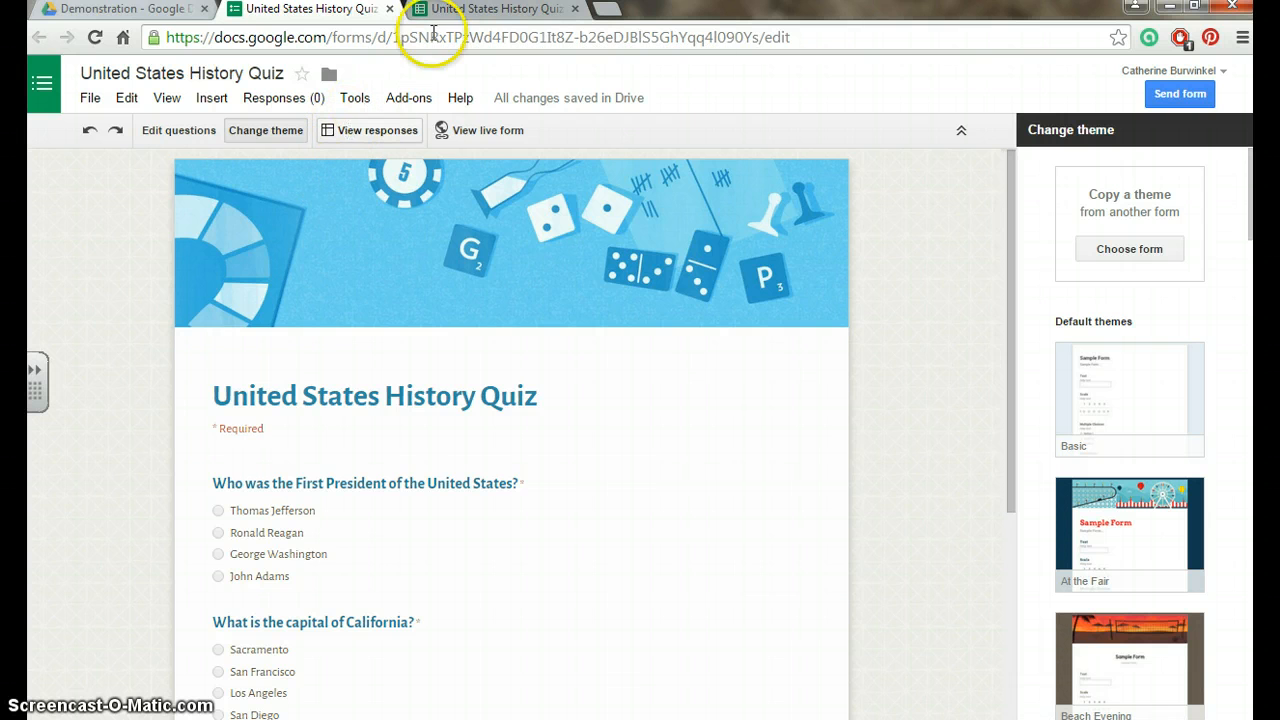
{"action": "left_click", "coordinate": [462, 10]}
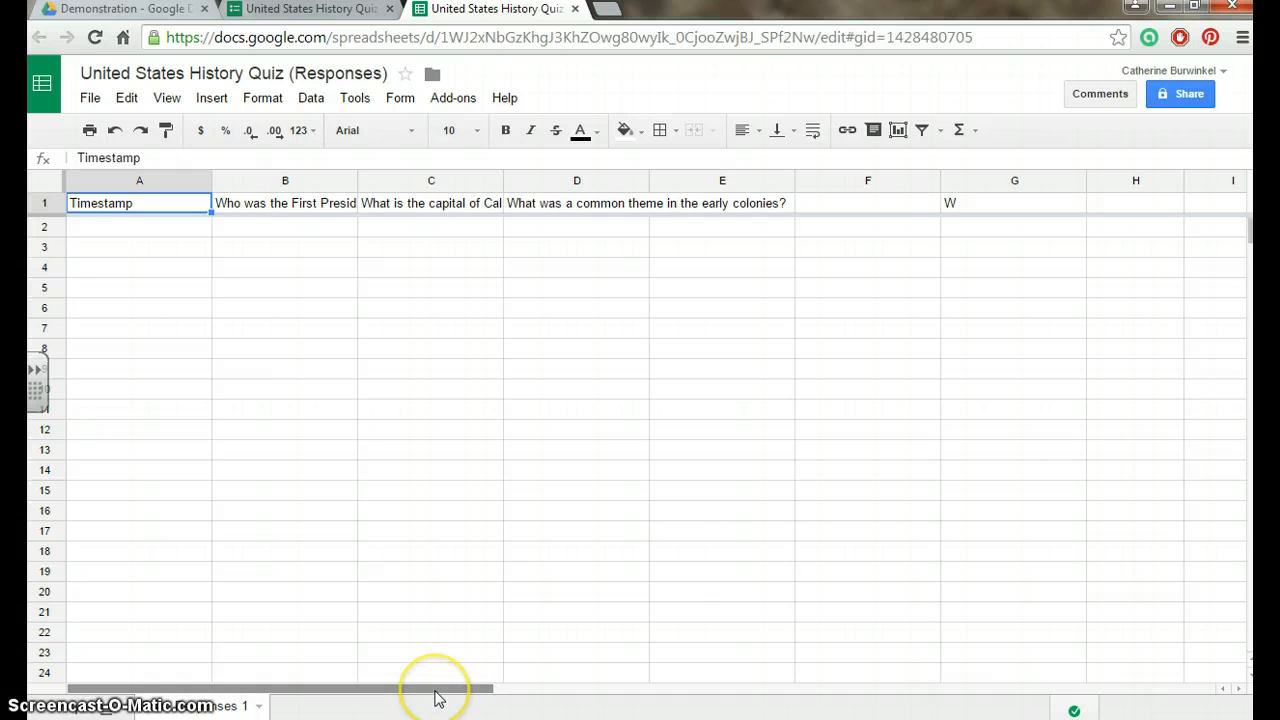
{"action": "left_click_drag", "start_coordinate": [435, 691], "coordinate": [346, 705]}
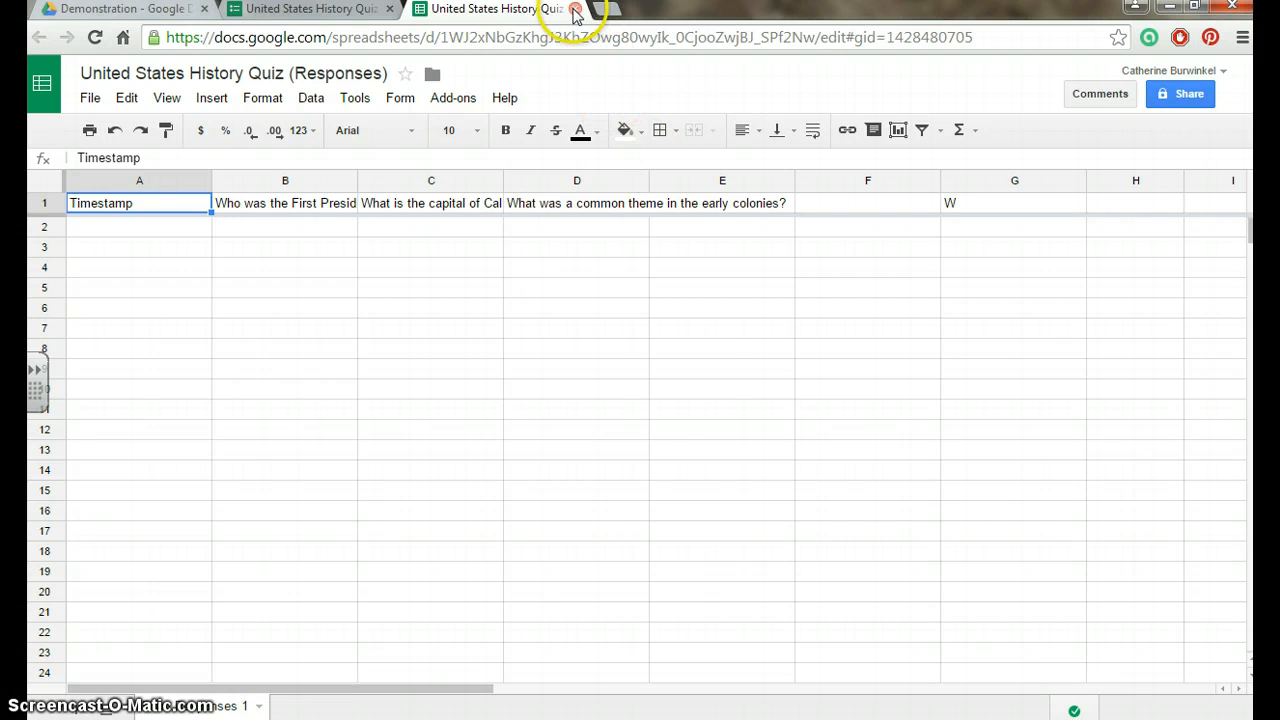
{"action": "left_click", "coordinate": [575, 8]}
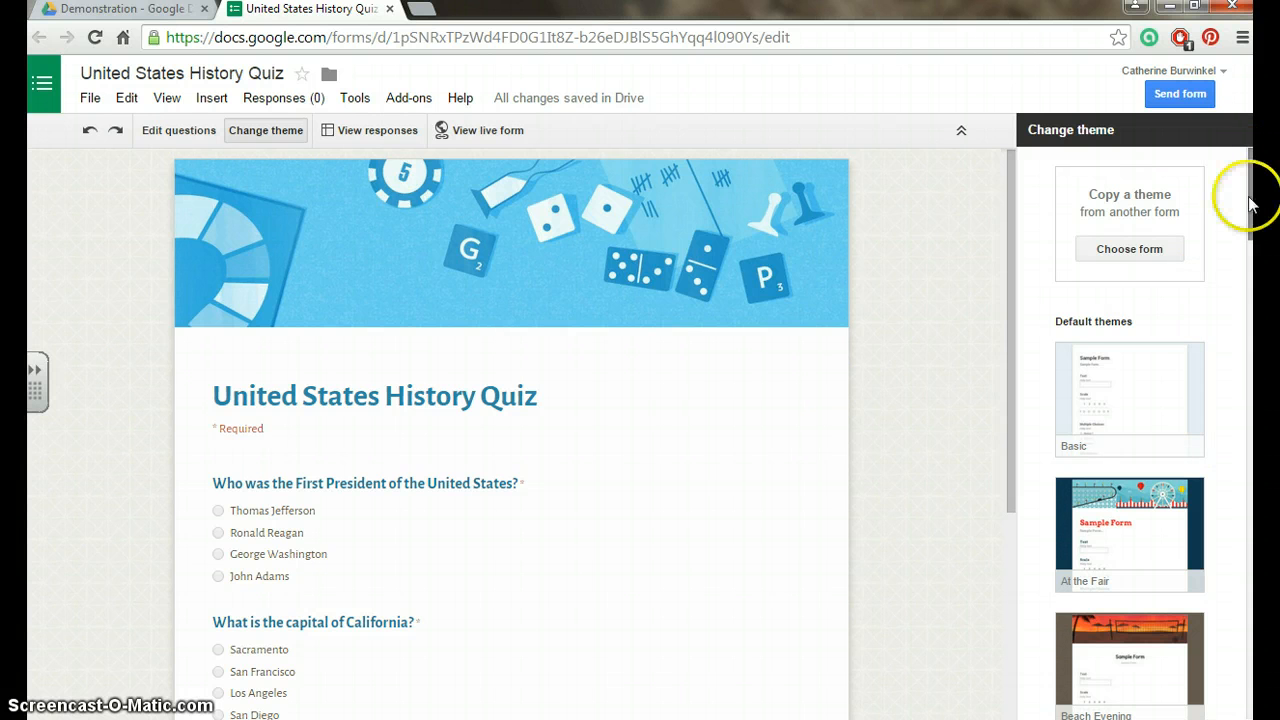
- Apply the Homework theme to the quiz and check the preview from the header to the end of the form
{"action": "left_click_drag", "start_coordinate": [1250, 204], "coordinate": [1252, 464]}
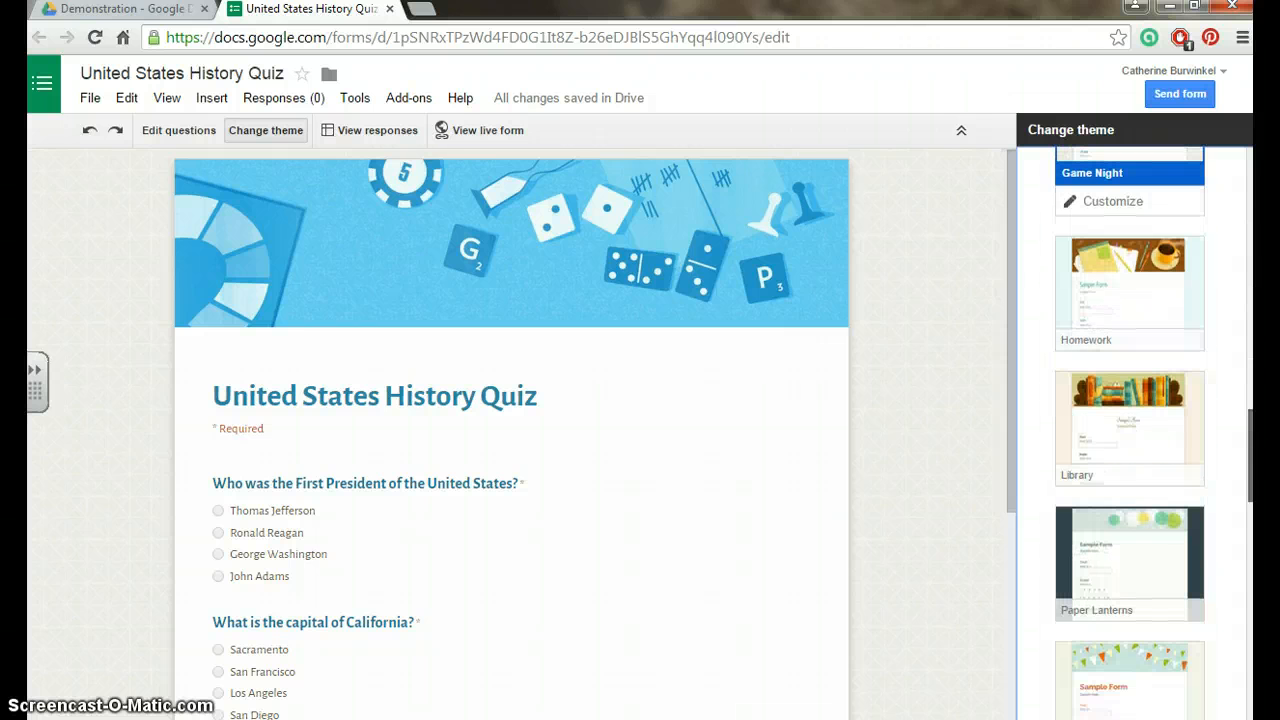
{"action": "left_click", "coordinate": [1148, 296]}
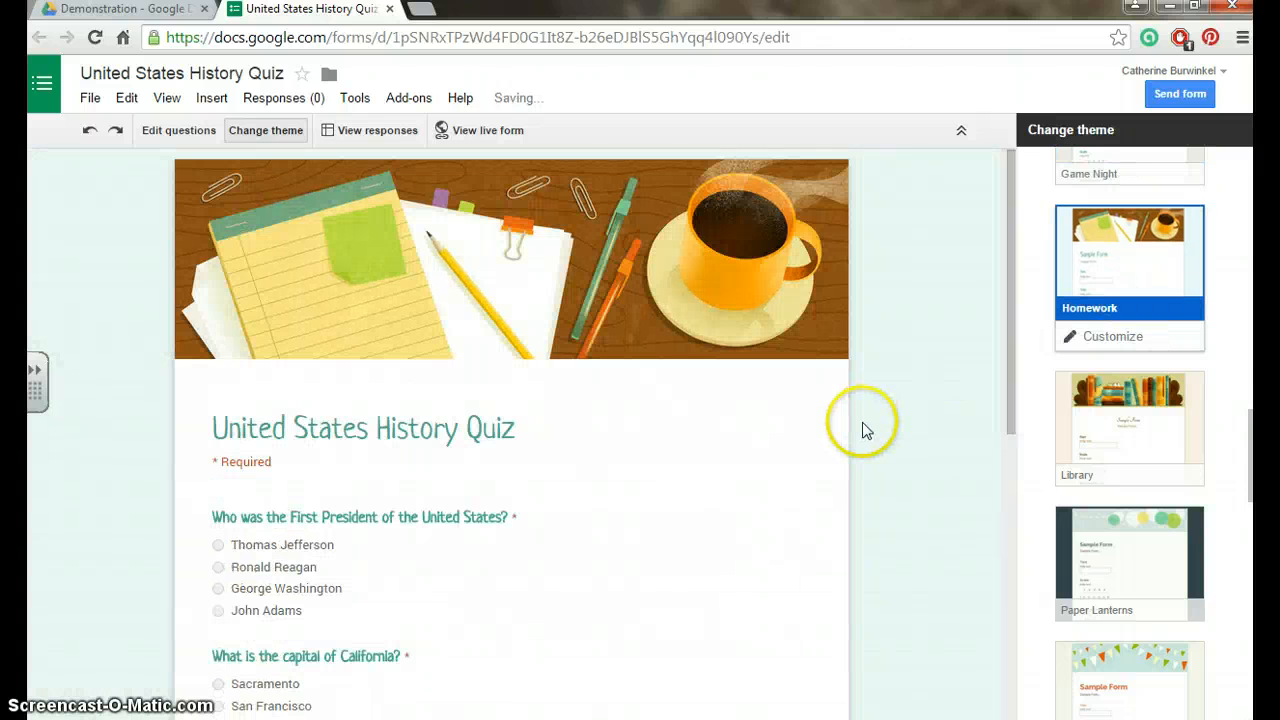
{"action": "scroll", "coordinate": [866, 452], "scroll_direction": "down", "scroll_amount": 4}
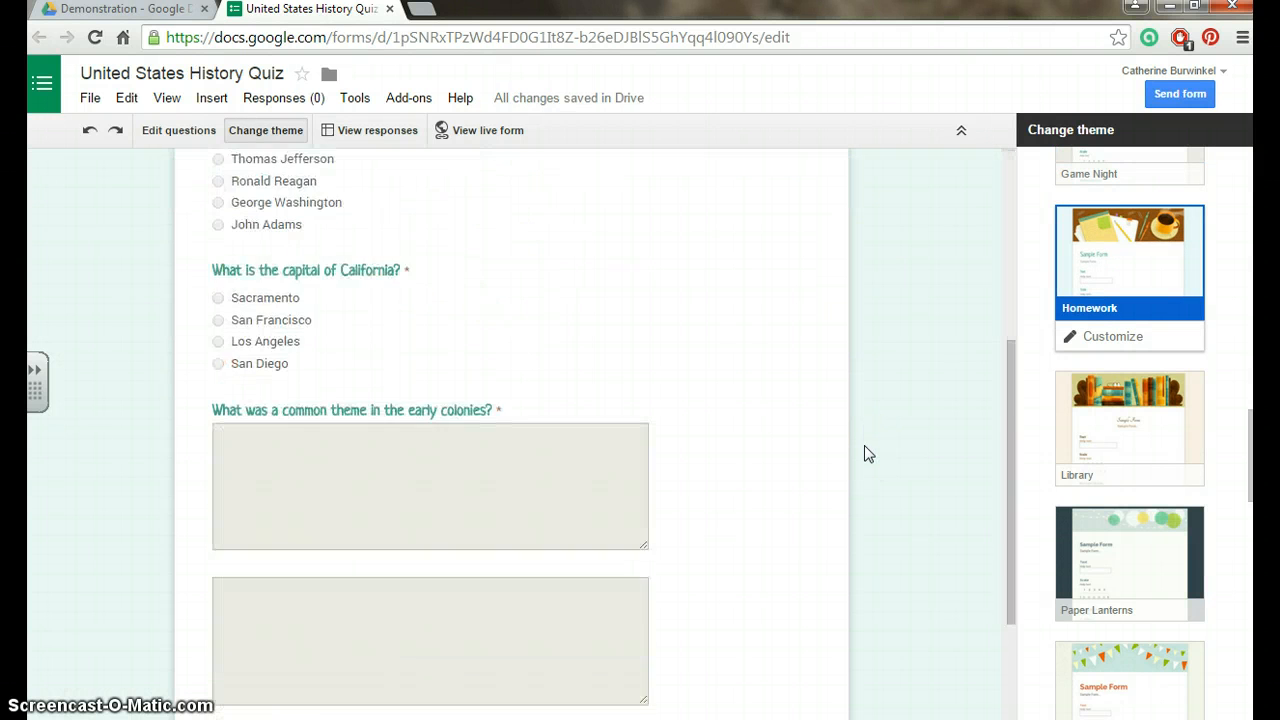
{"action": "scroll", "coordinate": [866, 452], "scroll_direction": "down", "scroll_amount": 3}
{"action": "scroll", "coordinate": [866, 452], "scroll_direction": "down", "scroll_amount": 1}
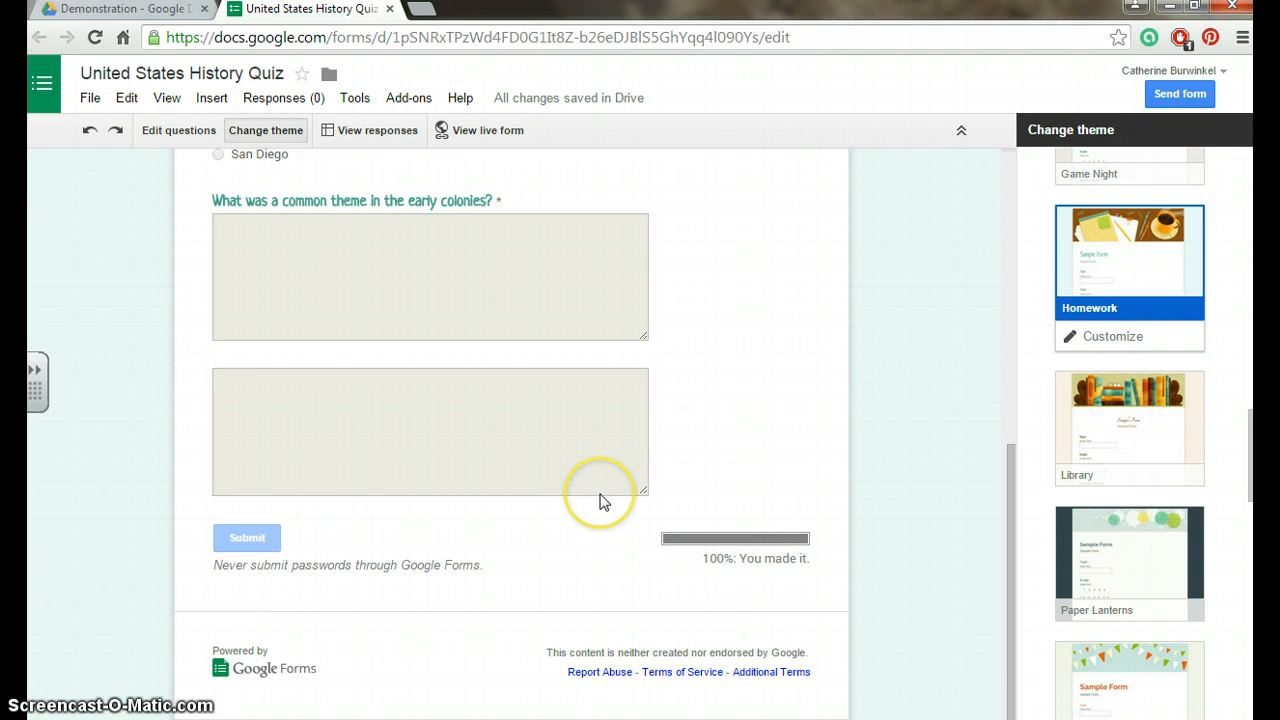
{"action": "scroll", "coordinate": [600, 505], "scroll_direction": "up", "scroll_amount": 10}
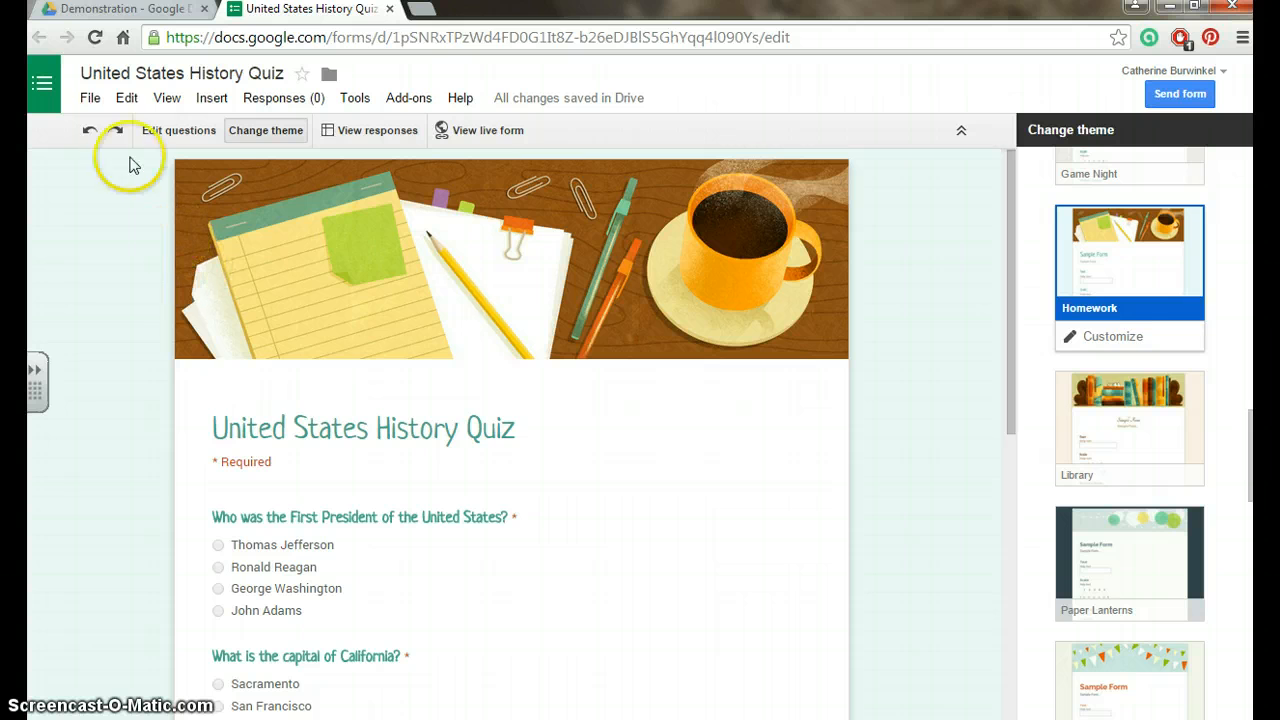
{"action": "left_click", "coordinate": [90, 98]}
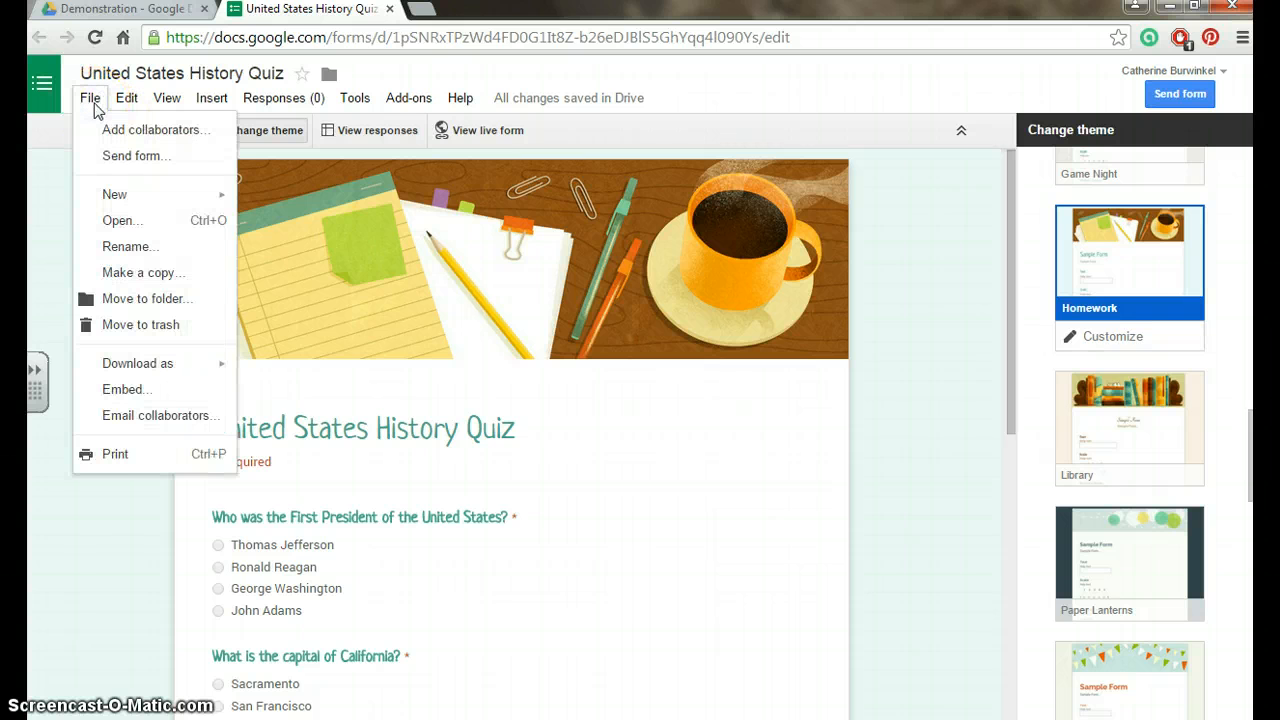
{"action": "left_click", "coordinate": [124, 100]}
{"action": "left_click", "coordinate": [158, 104]}
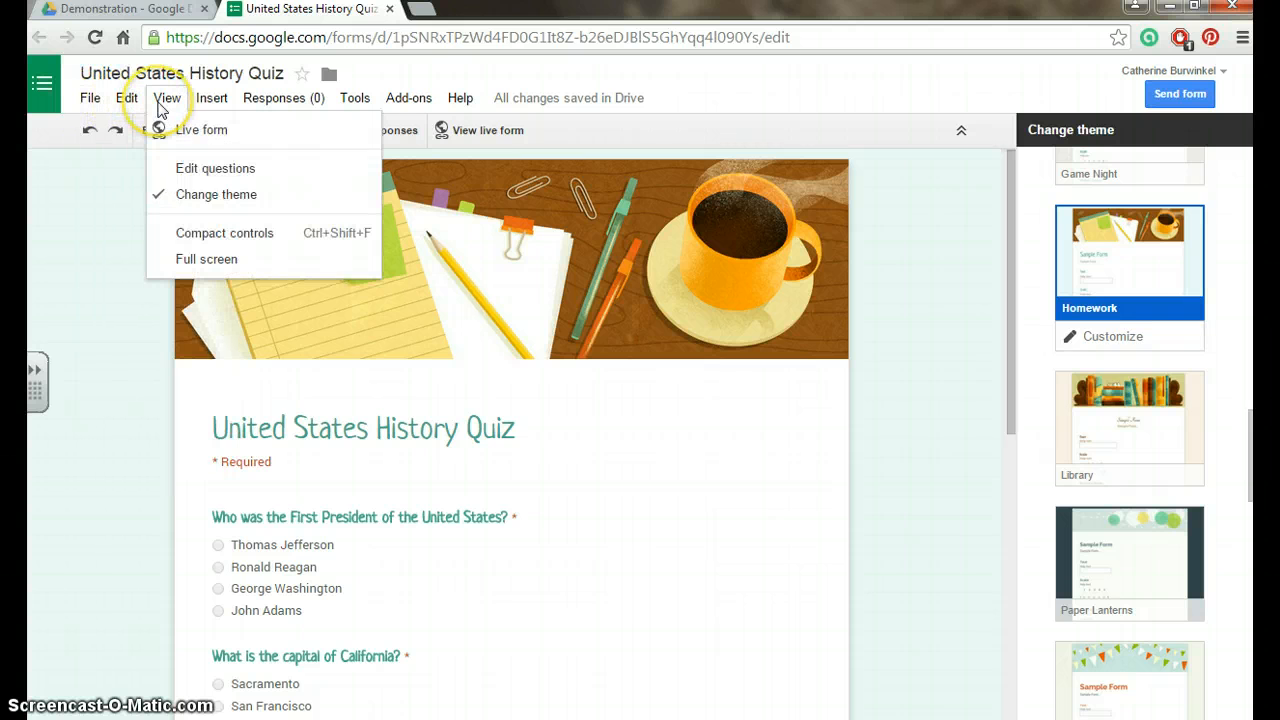
{"action": "left_click", "coordinate": [207, 104]}
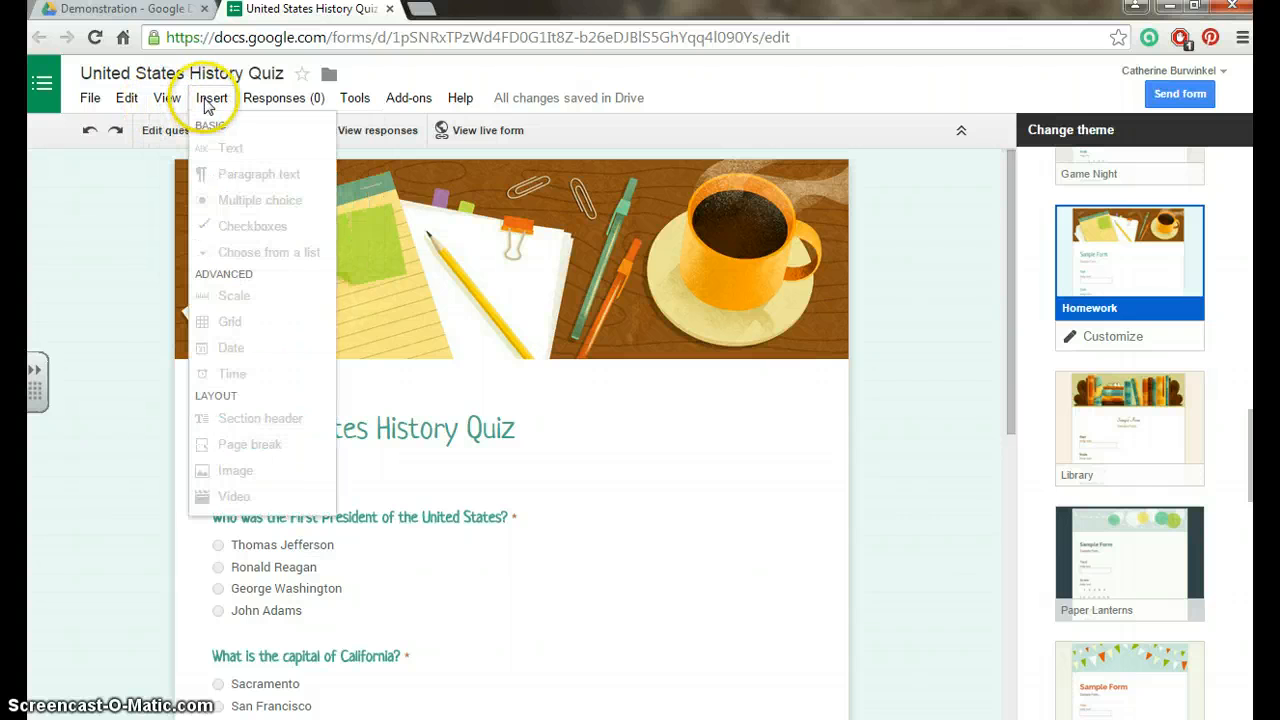
{"action": "left_click", "coordinate": [250, 104]}
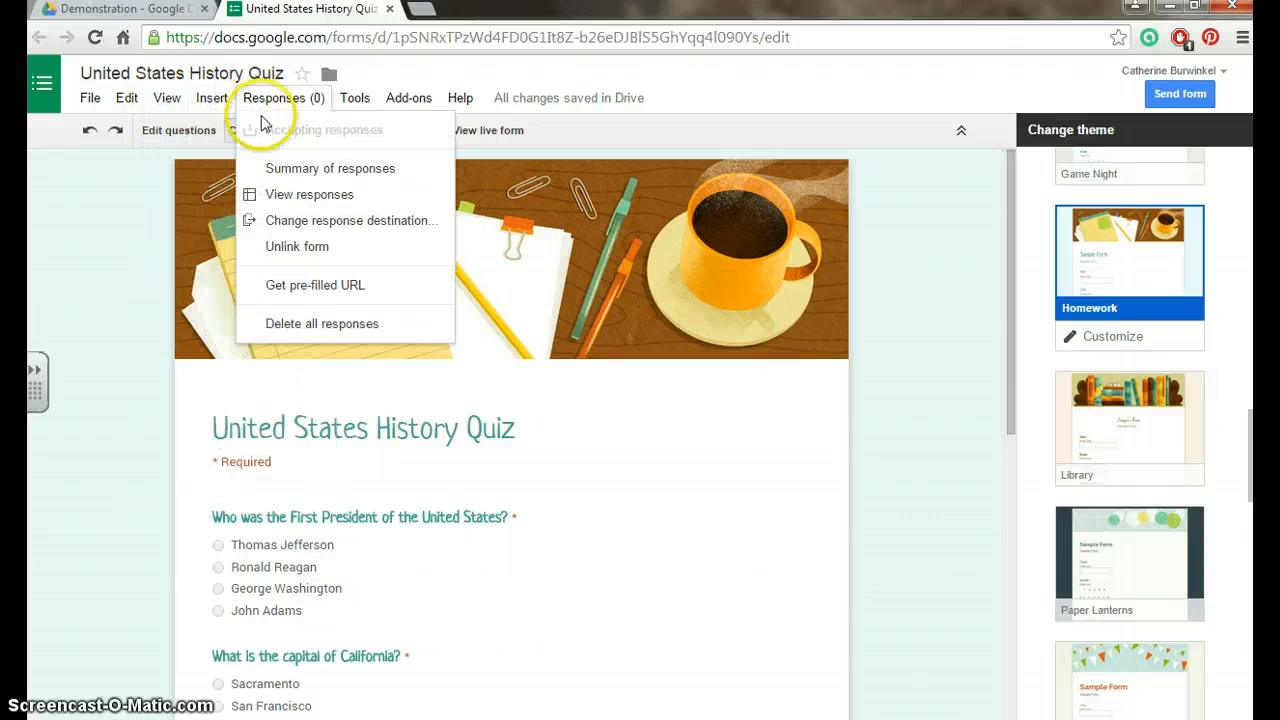
- Open the quiz's summary of responses, return to the form, and look over the remaining response, tool and help commands
{"action": "left_click", "coordinate": [276, 172]}
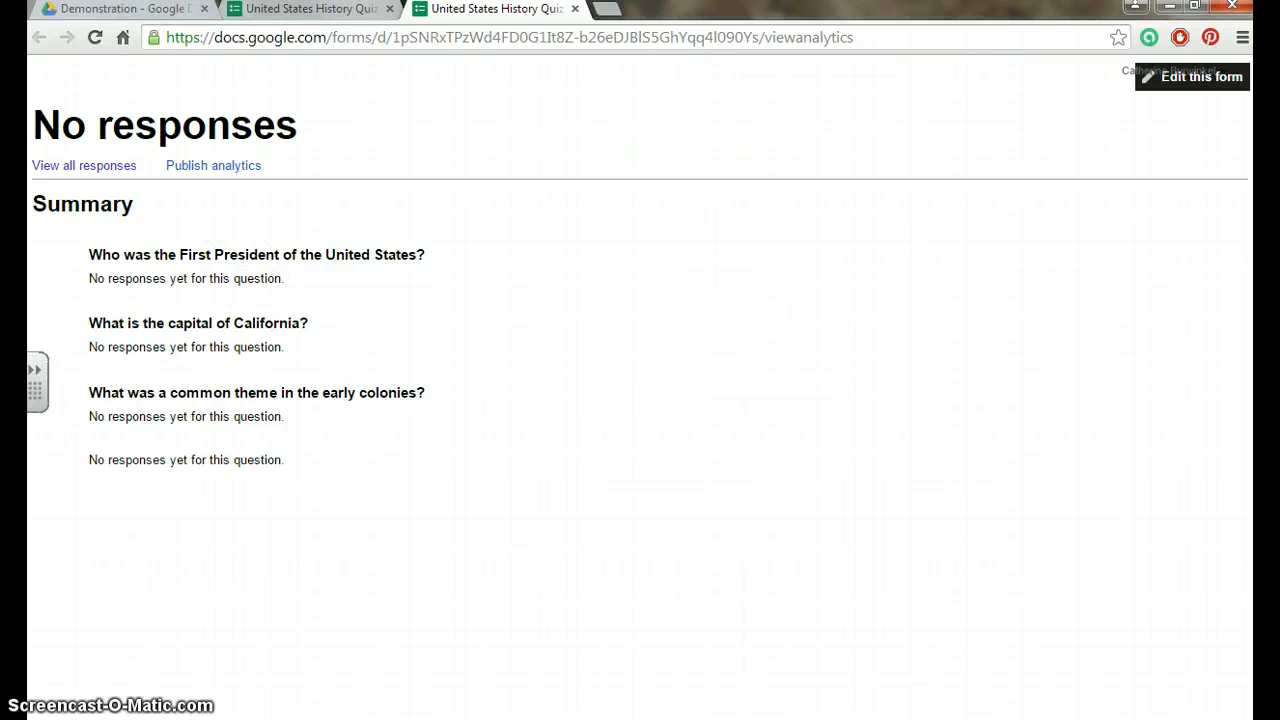
{"action": "left_click", "coordinate": [357, 12]}
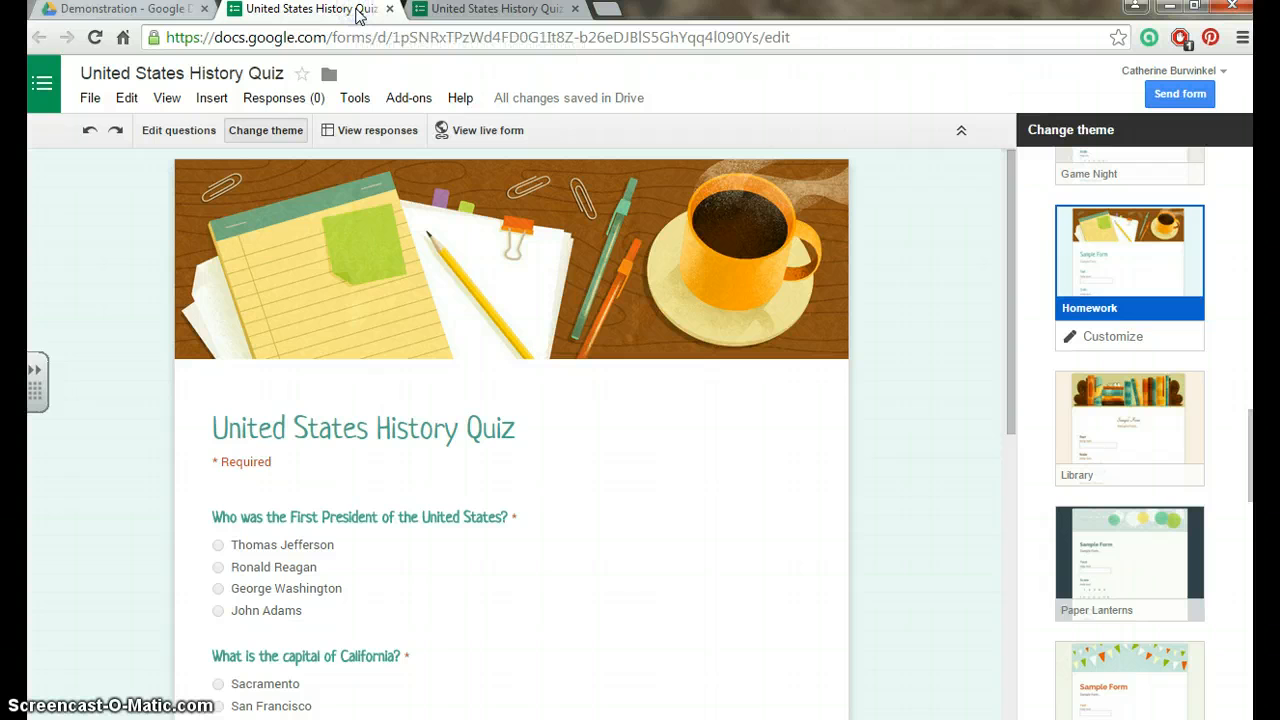
{"action": "left_click", "coordinate": [238, 100]}
{"action": "mouse_move", "coordinate": [294, 108]}
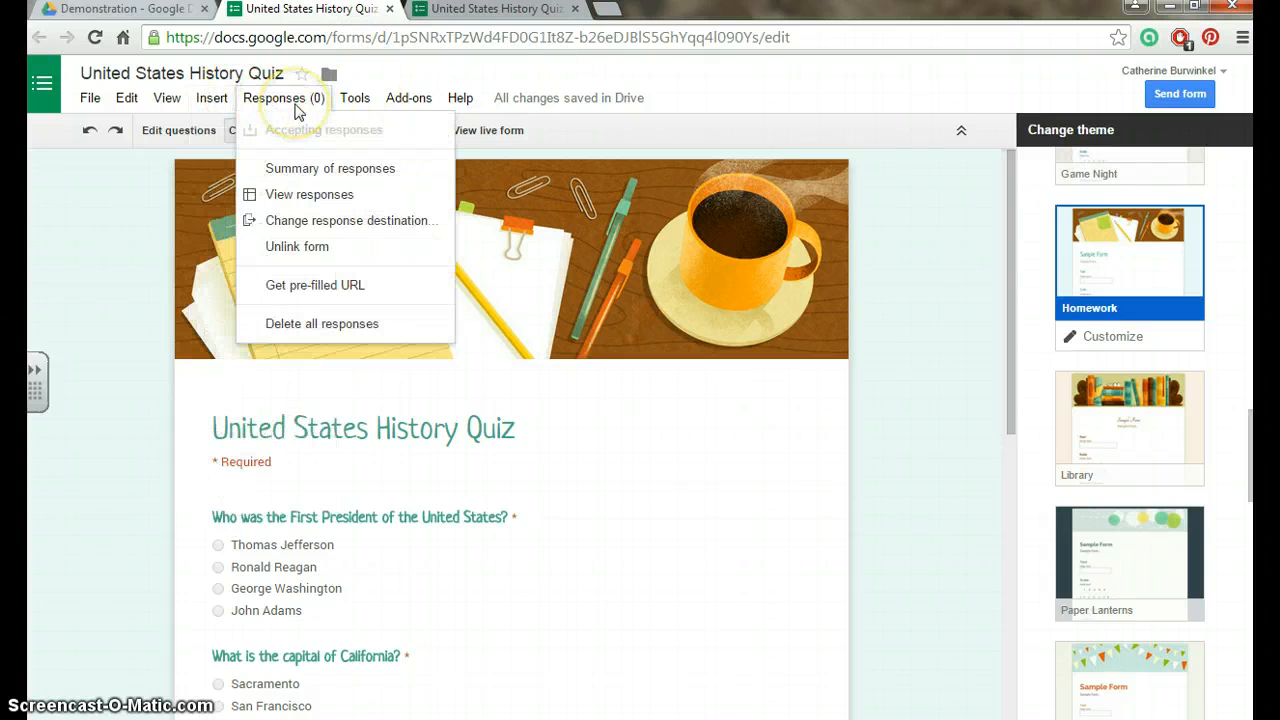
{"action": "left_click", "coordinate": [354, 98]}
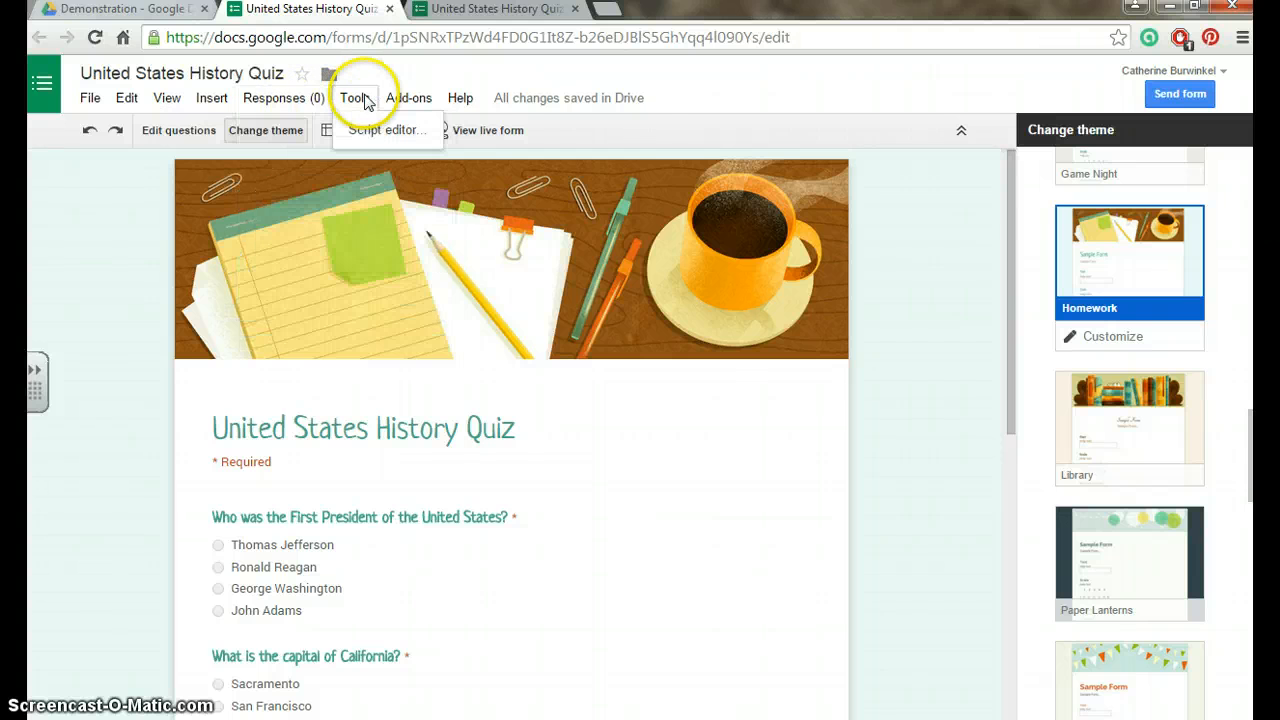
{"action": "mouse_move", "coordinate": [468, 101]}
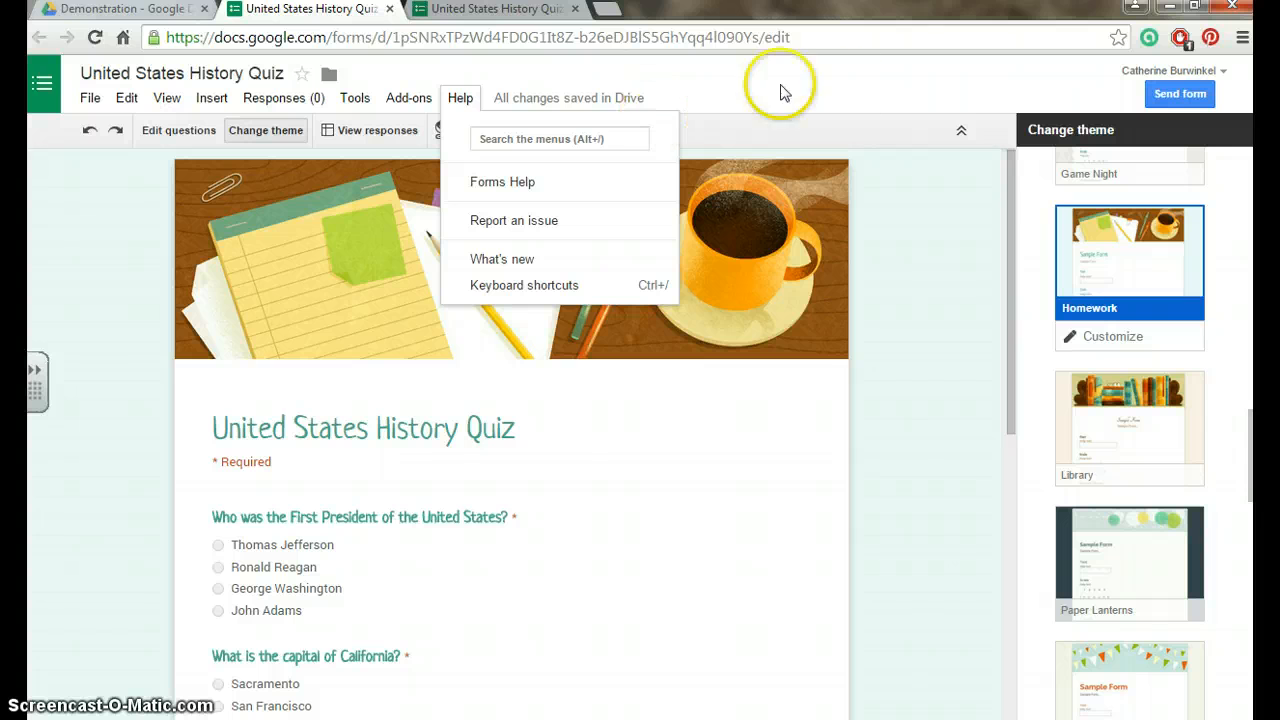
- Examine the link, social sharing and email options for sending the quiz, and close them without sending
{"action": "left_click", "coordinate": [1180, 95]}
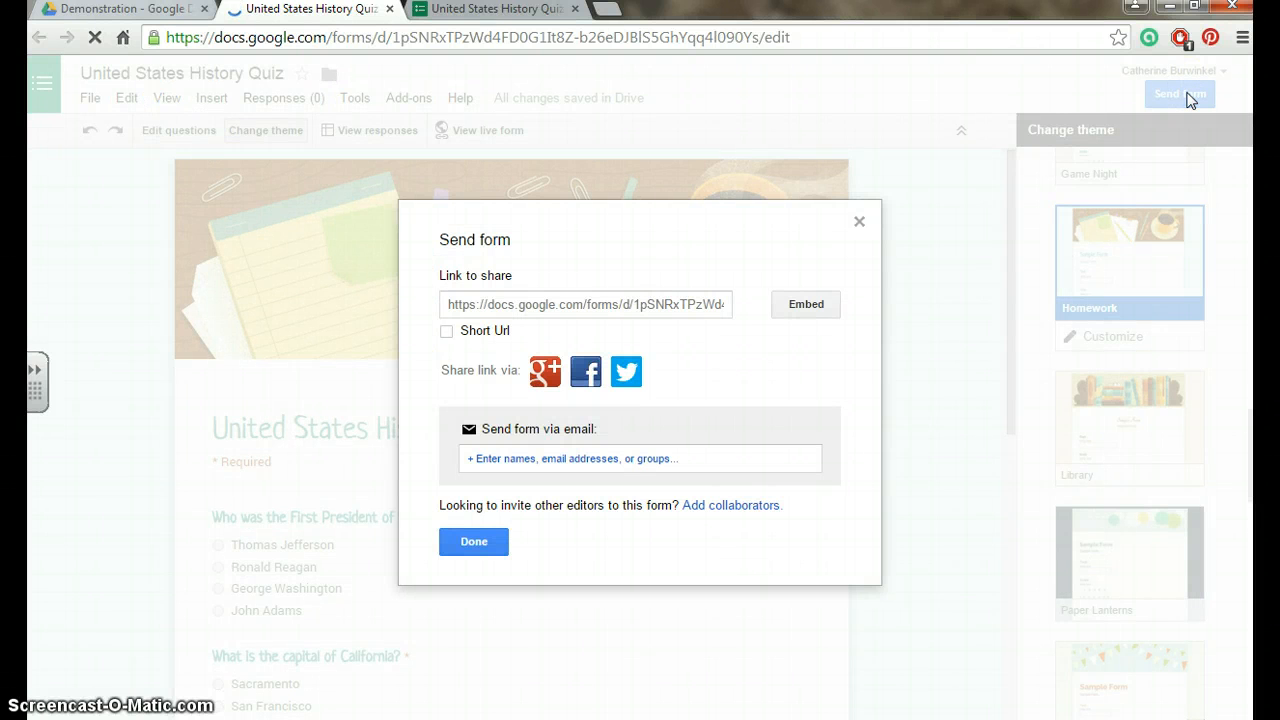
{"action": "left_click", "coordinate": [676, 460]}
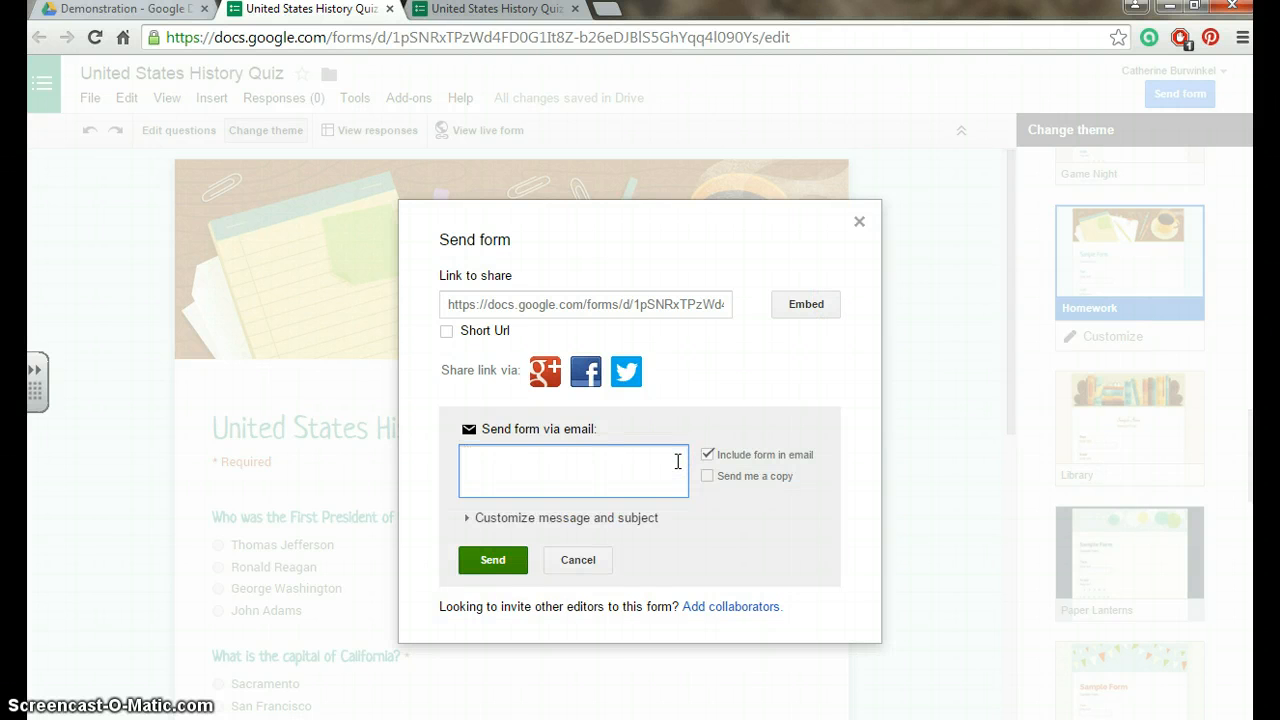
{"action": "left_click", "coordinate": [743, 365]}
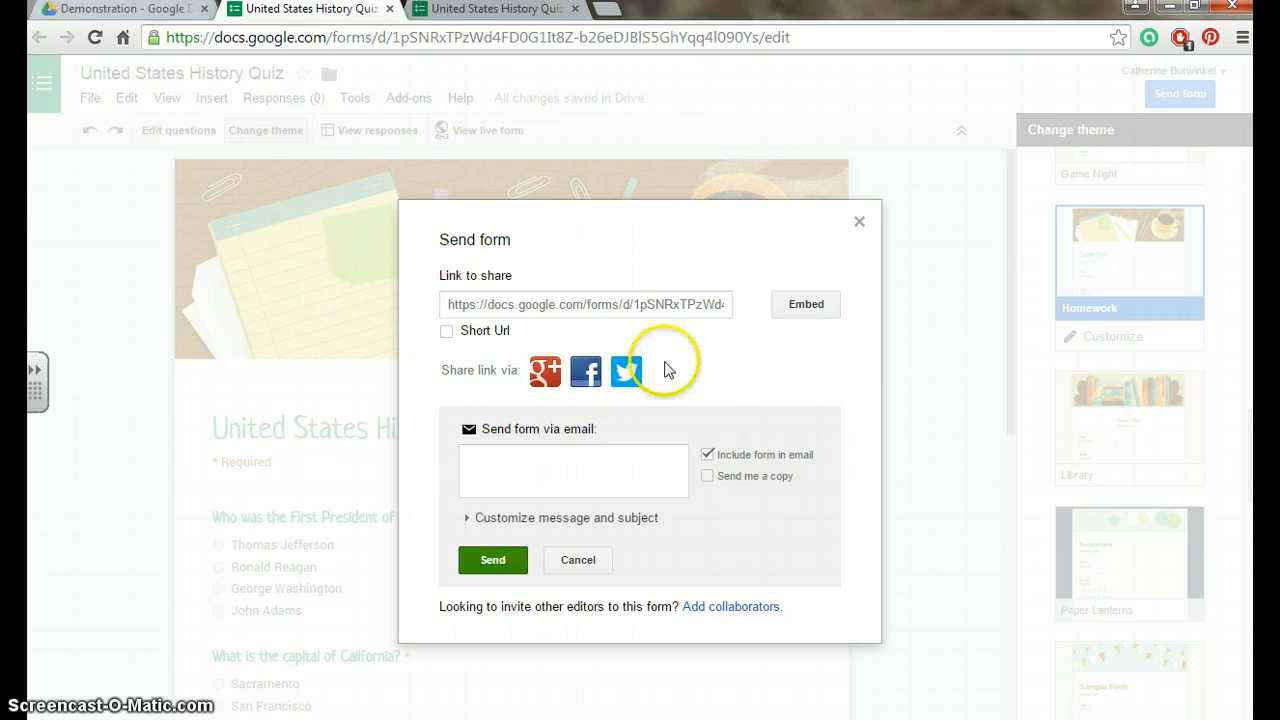
{"action": "left_click", "coordinate": [859, 220]}
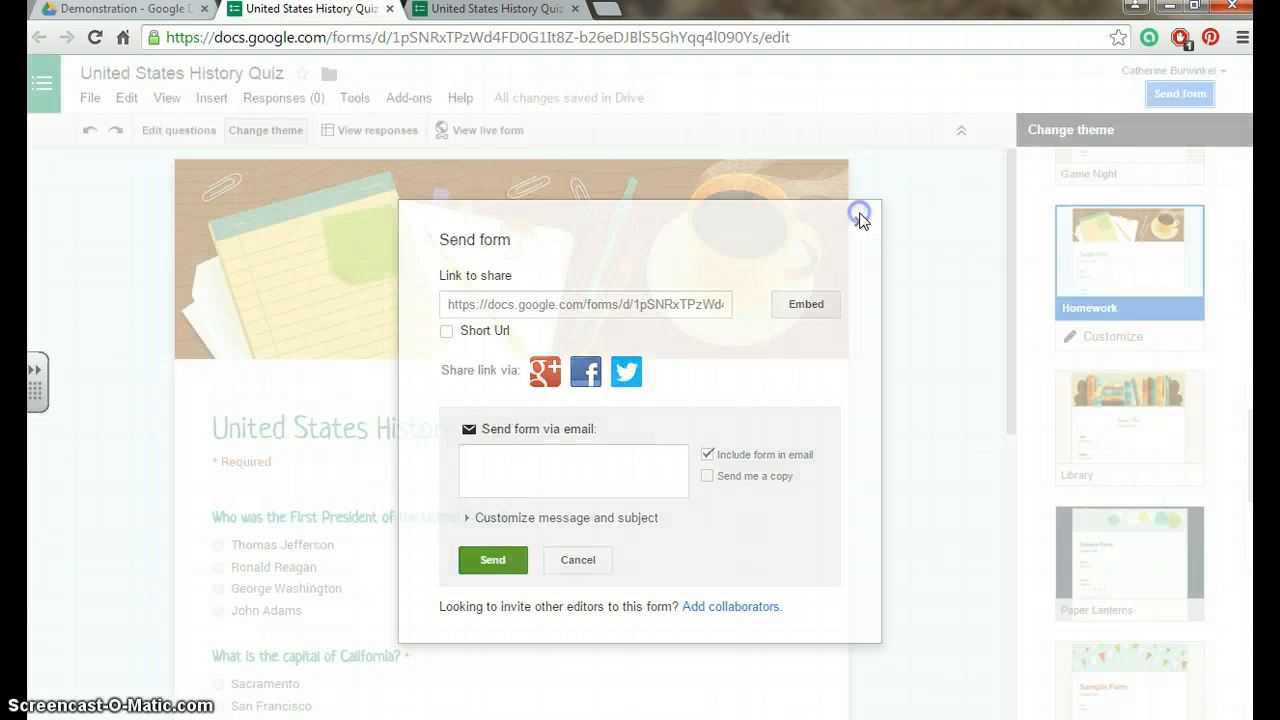
- Start sending the quiz by email and enter the recipient's email address from the suggested contacts
{"action": "left_click", "coordinate": [1198, 93]}
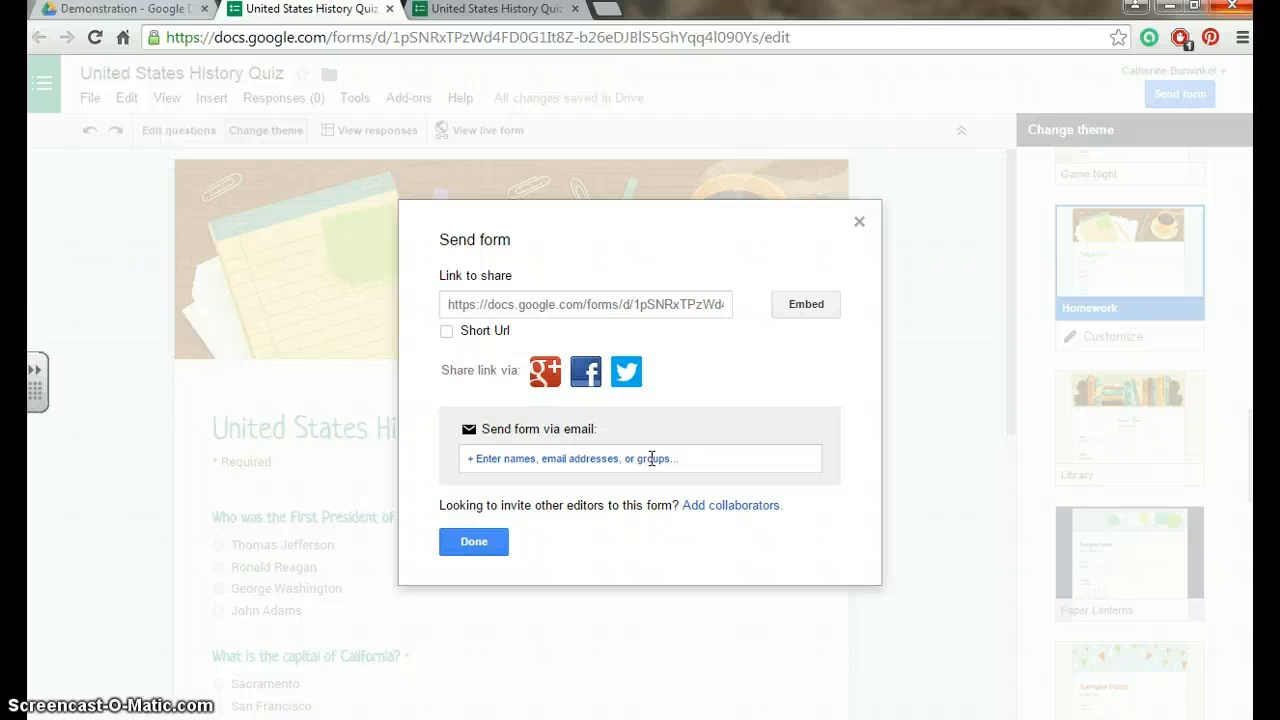
{"action": "left_click", "coordinate": [588, 458]}
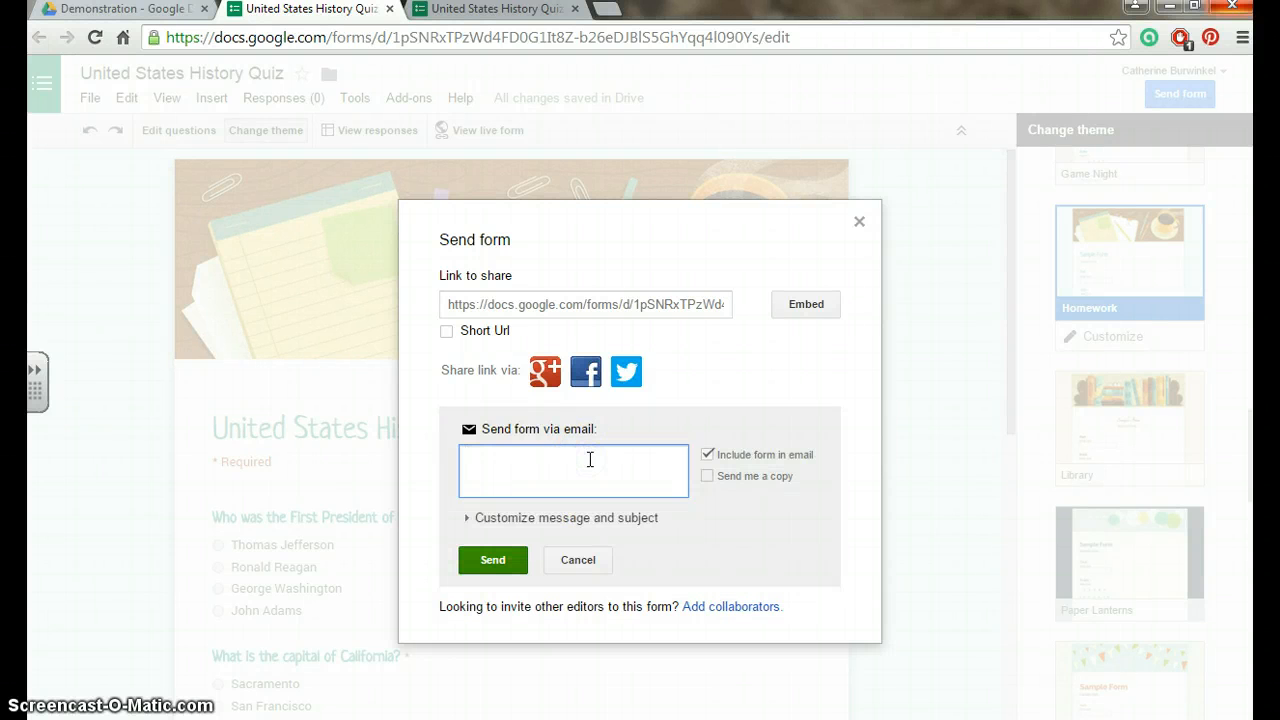
{"action": "type", "text": "susa"}
{"action": "key", "text": "Return"}
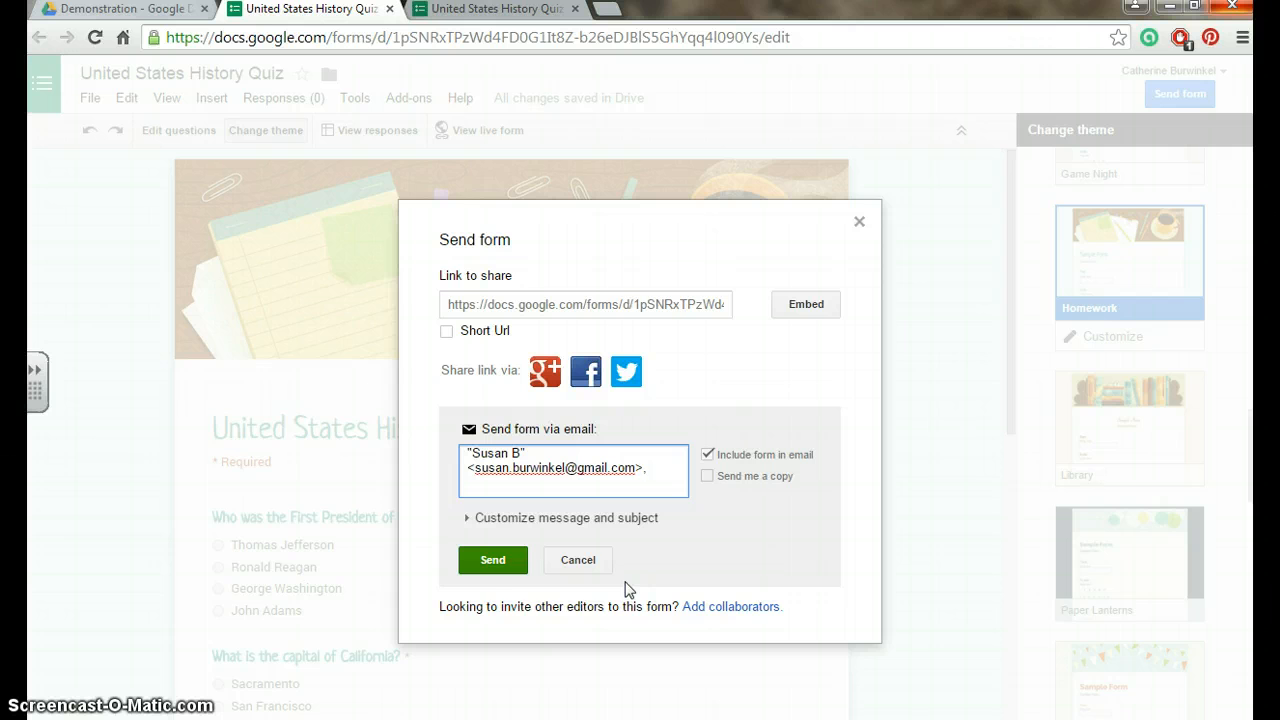
- Add the custom message "Lets see how you do" to the quiz email and send it
{"action": "left_click", "coordinate": [533, 528]}
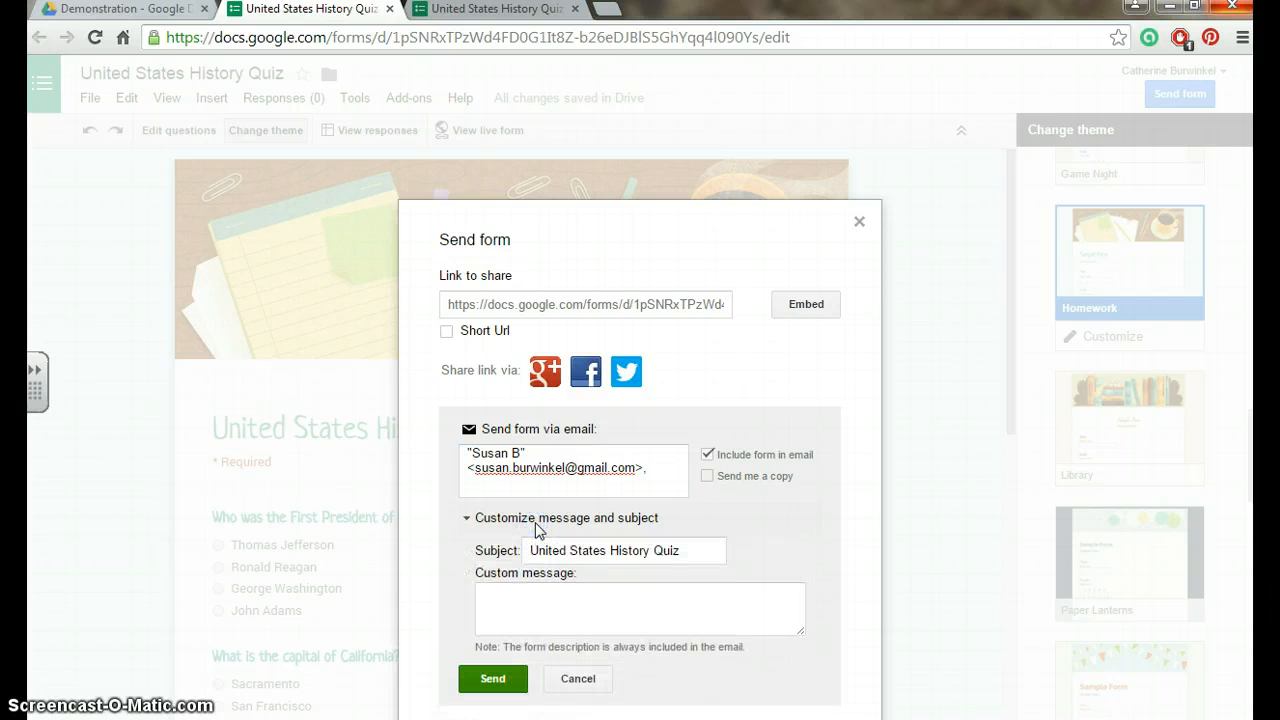
{"action": "left_click", "coordinate": [498, 590]}
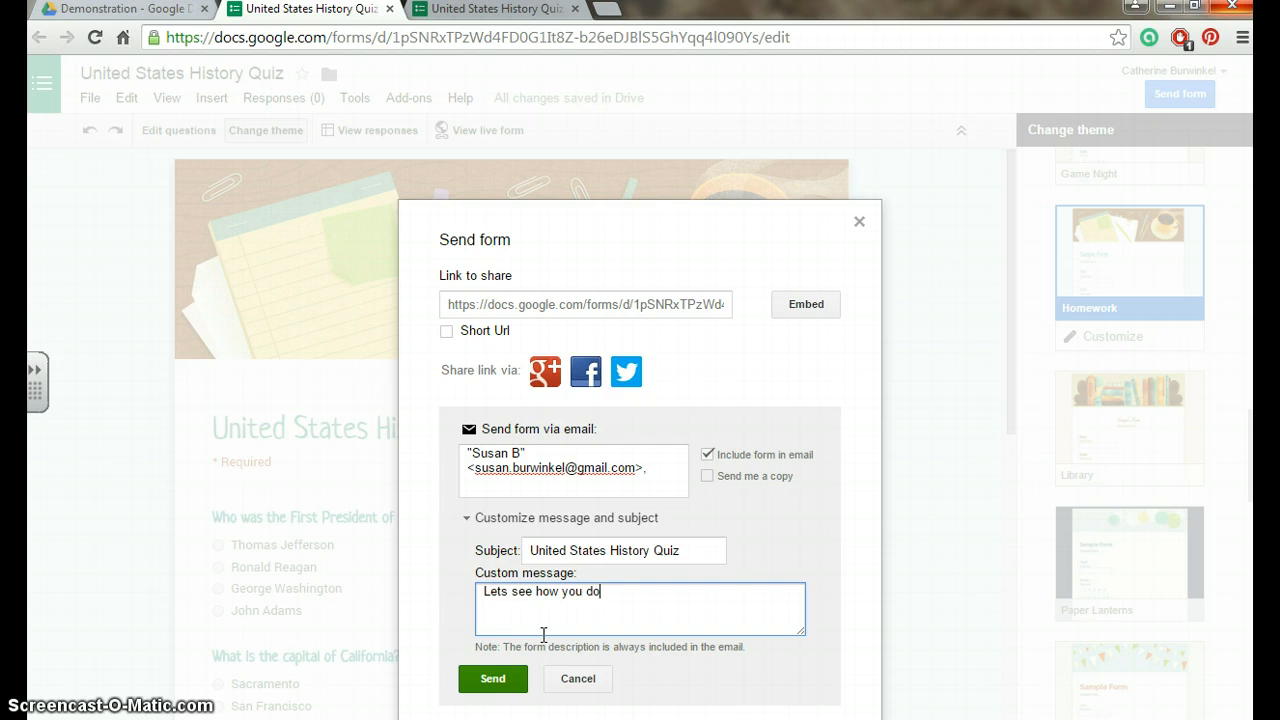
{"action": "left_click", "coordinate": [494, 684]}
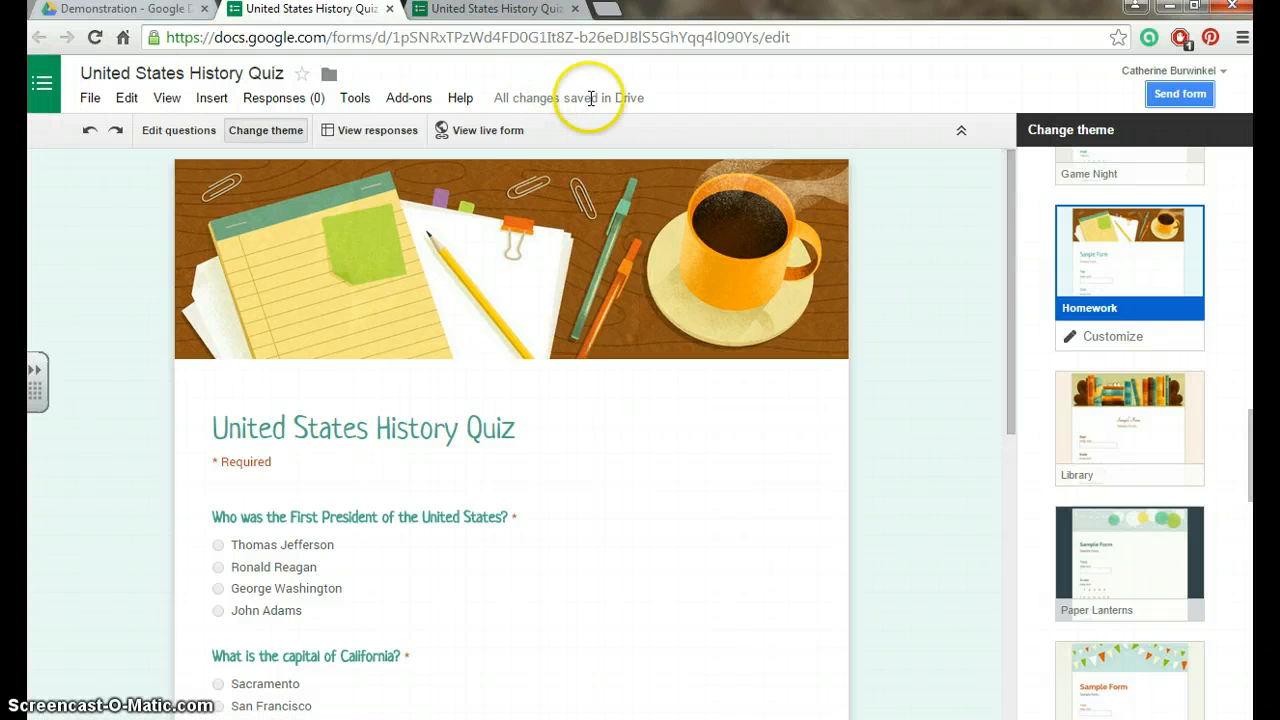
- Go from the form to My Drive and move the Music Presentation file into the Demonstration folder
{"action": "mouse_move", "coordinate": [500, 103]}
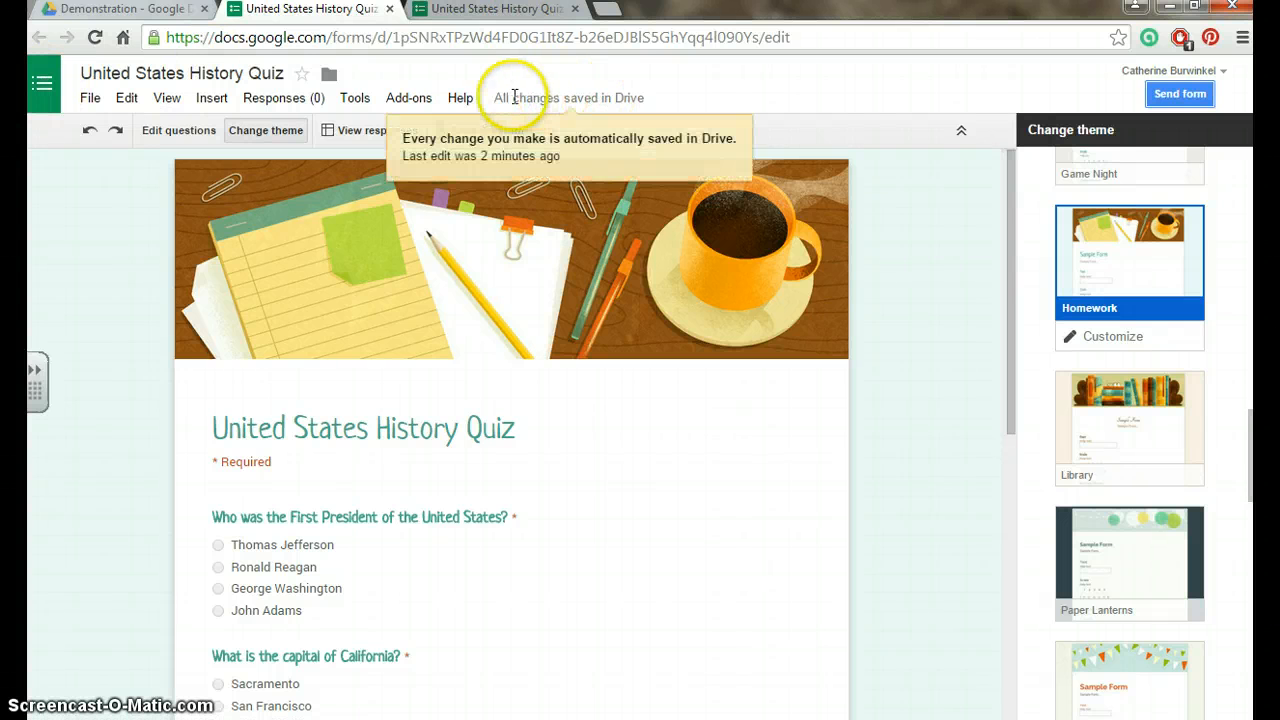
{"action": "left_click", "coordinate": [38, 84]}
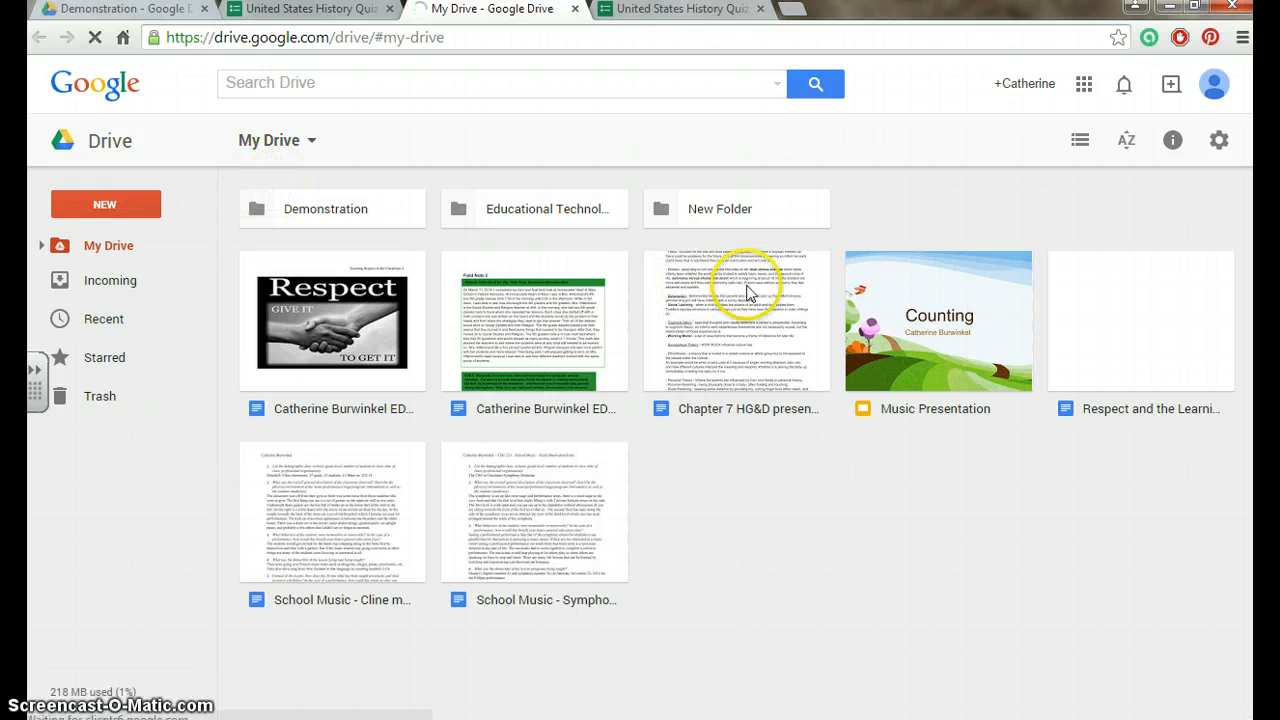
{"action": "left_click", "coordinate": [913, 336]}
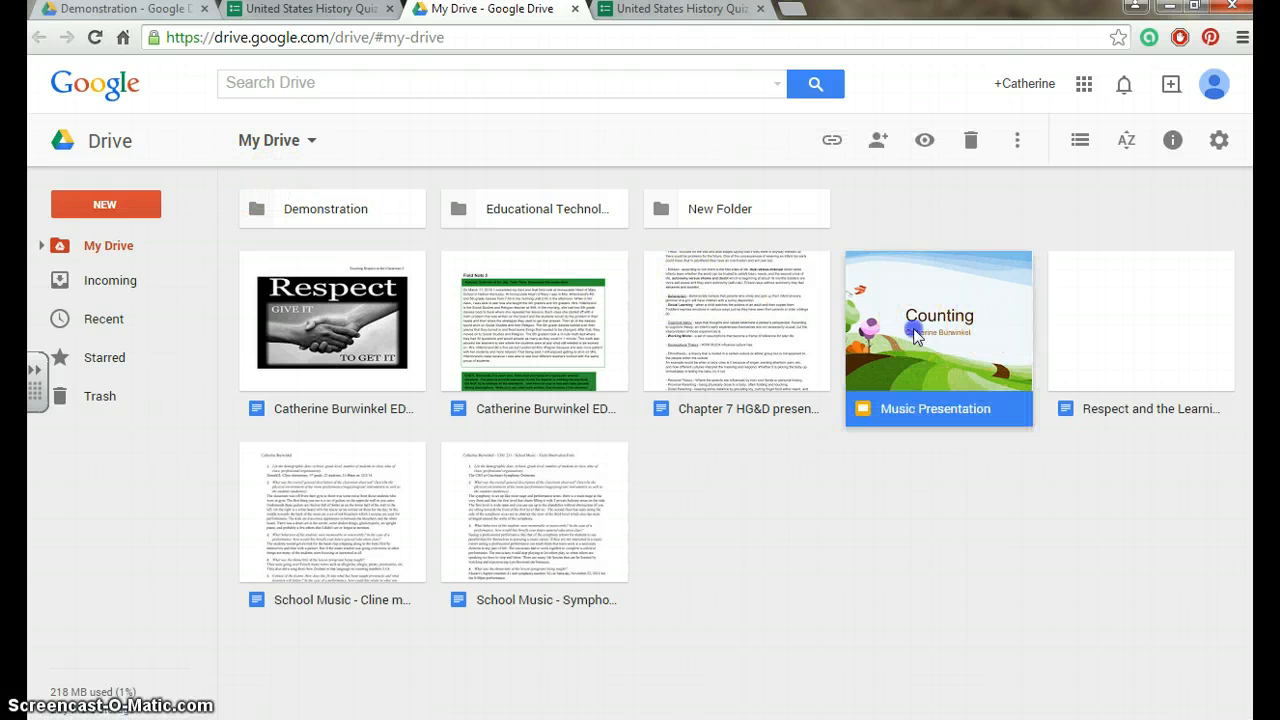
{"action": "left_click_drag", "start_coordinate": [913, 336], "coordinate": [265, 203]}
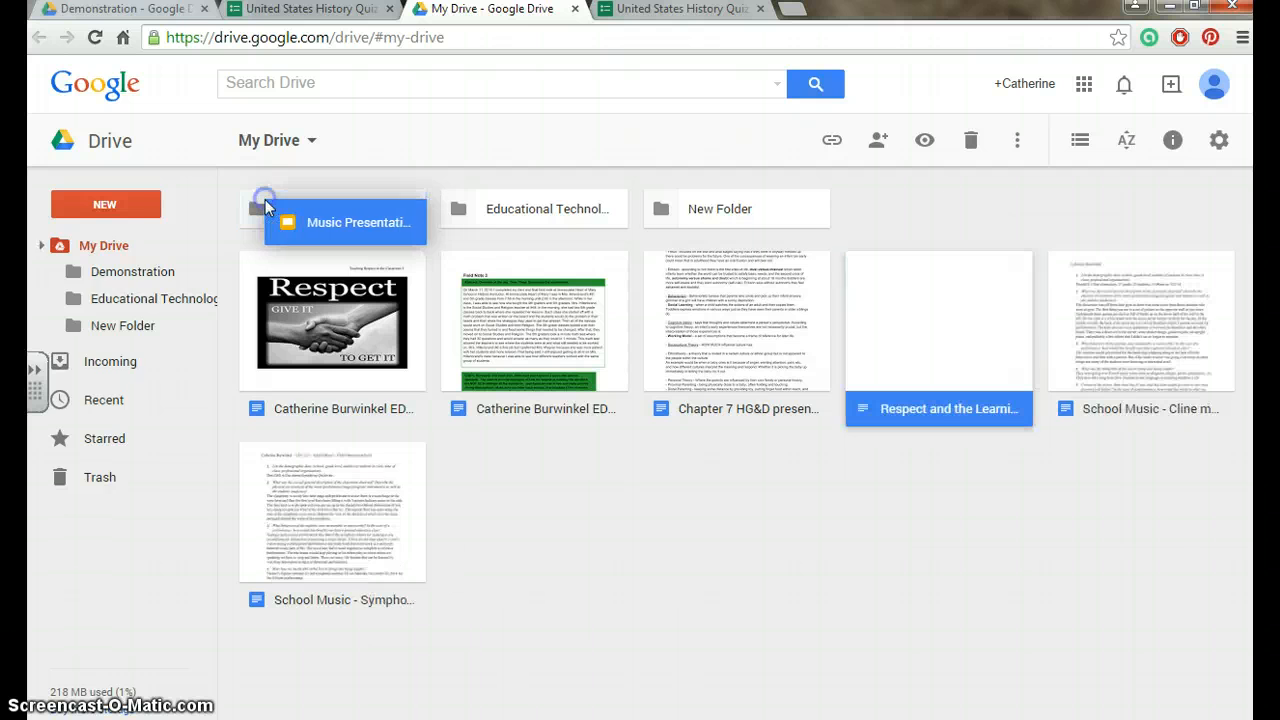
- Open the Demonstration folder in My Drive
{"action": "right_click", "coordinate": [926, 360]}
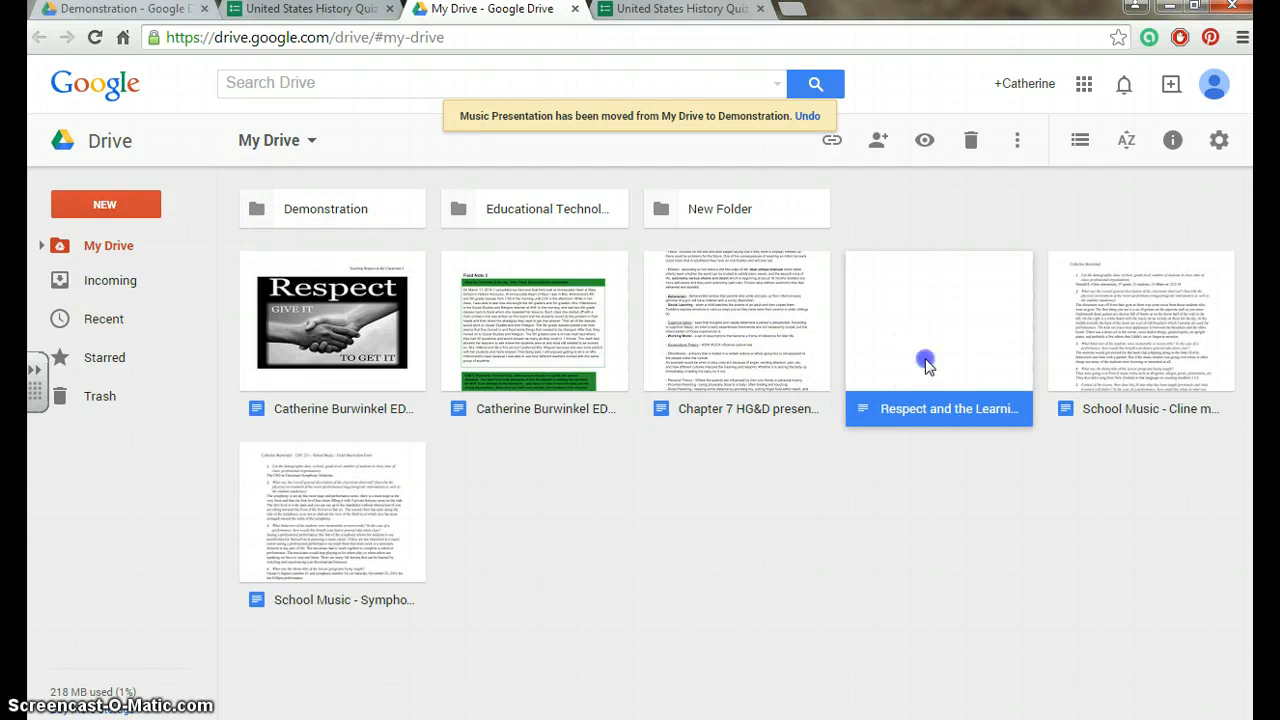
{"action": "left_click_drag", "start_coordinate": [925, 365], "coordinate": [873, 357]}
{"action": "double_click", "coordinate": [358, 212]}
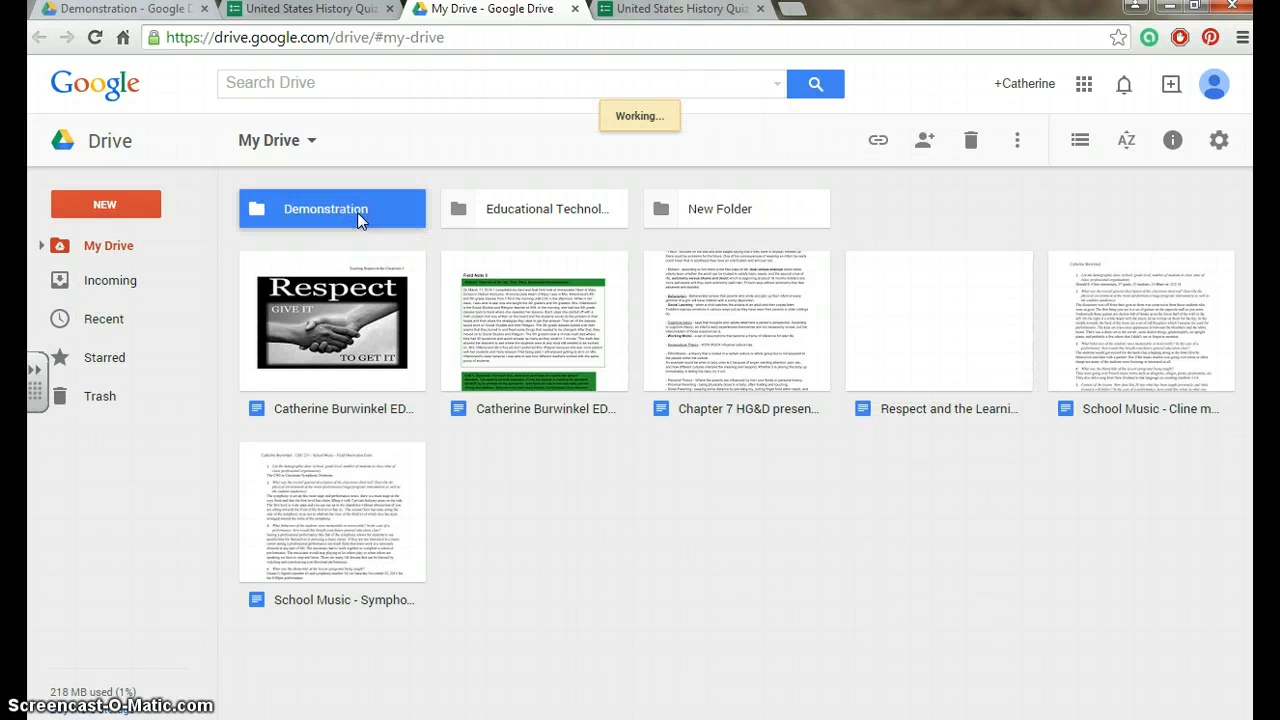